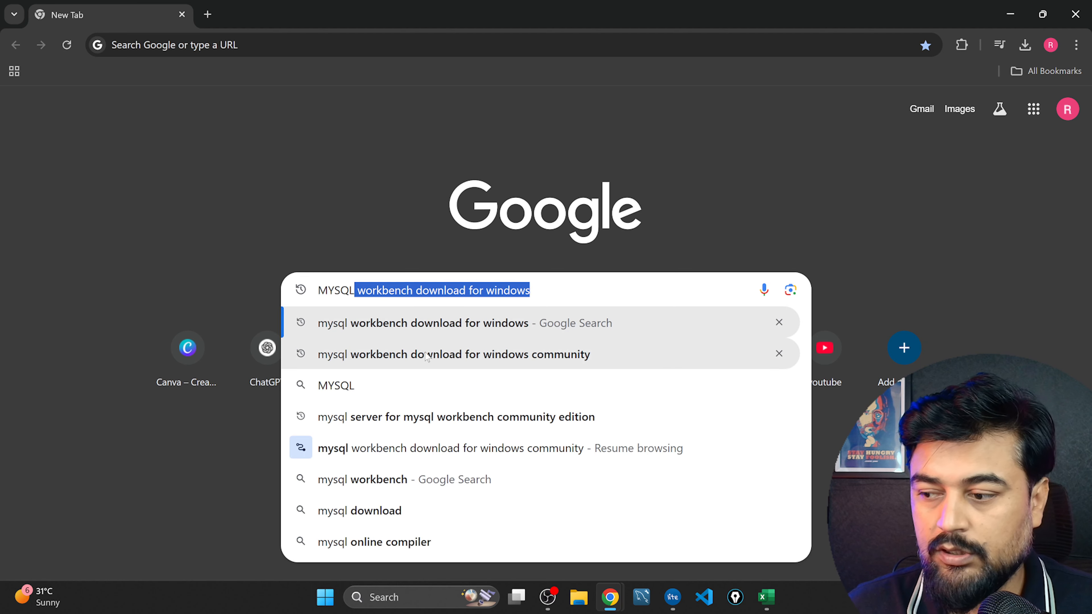
Search Google for "mysql workbench download for windows" and download the MySQL Workbench 8.0.41 Windows MSI installer without signing in.
click(451, 327)
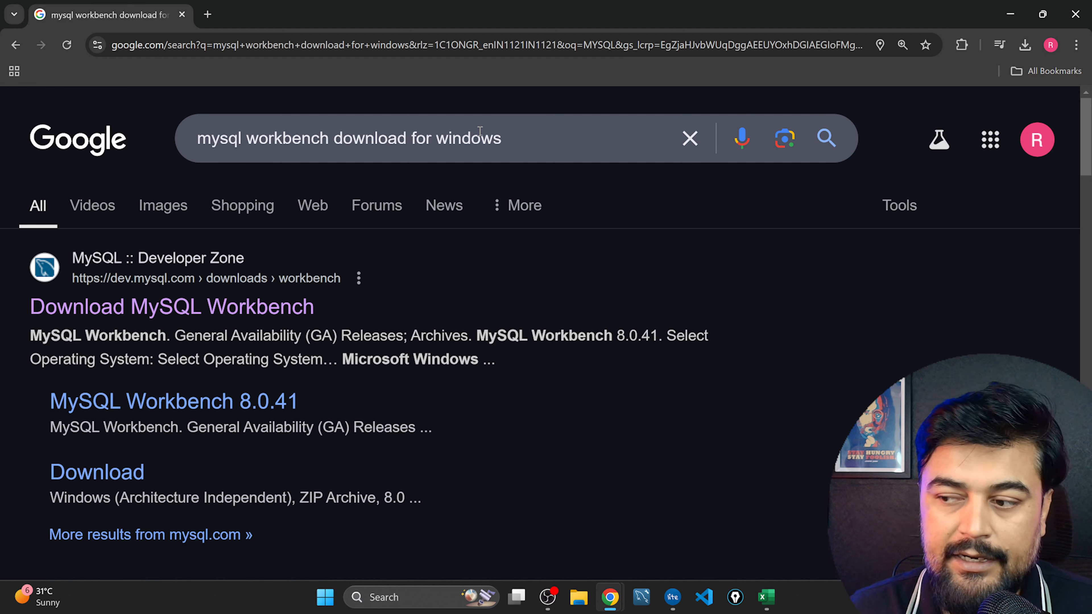
click(221, 315)
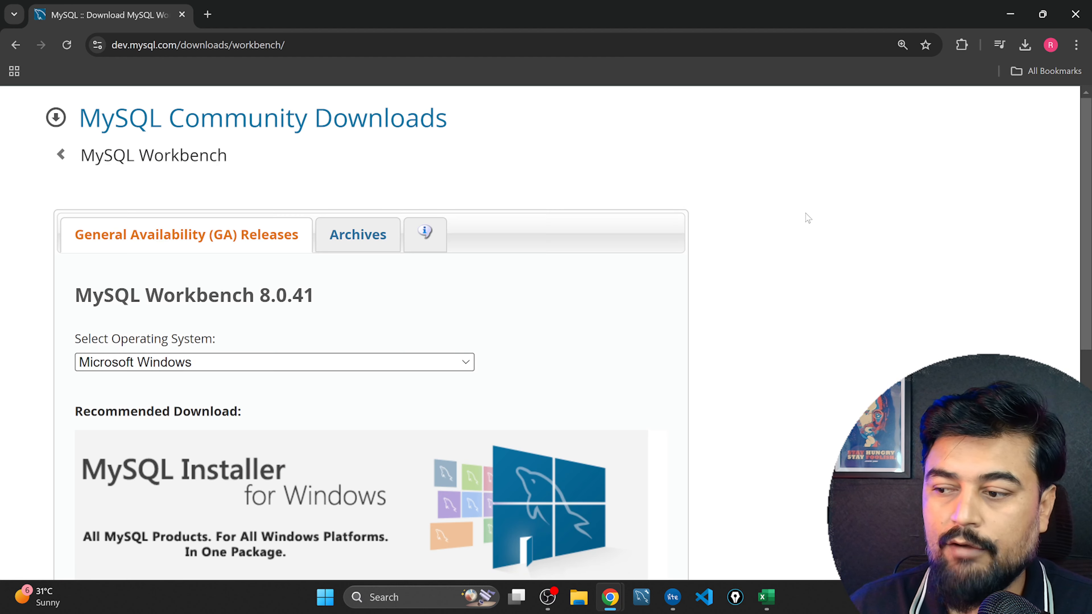
scroll(807, 218, down, 3)
scroll(806, 217, down, 5)
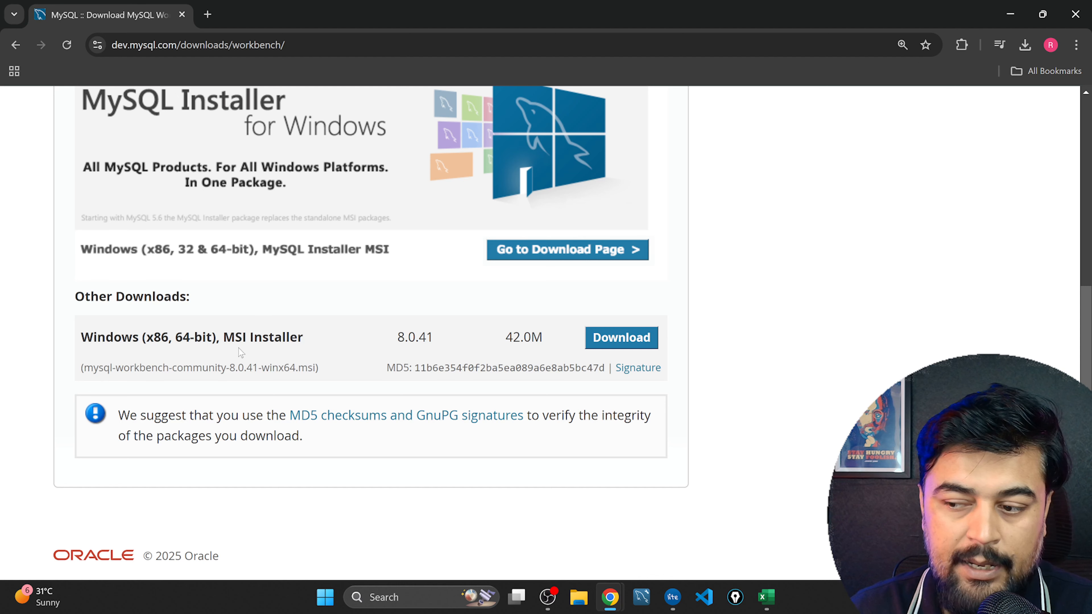
click(597, 347)
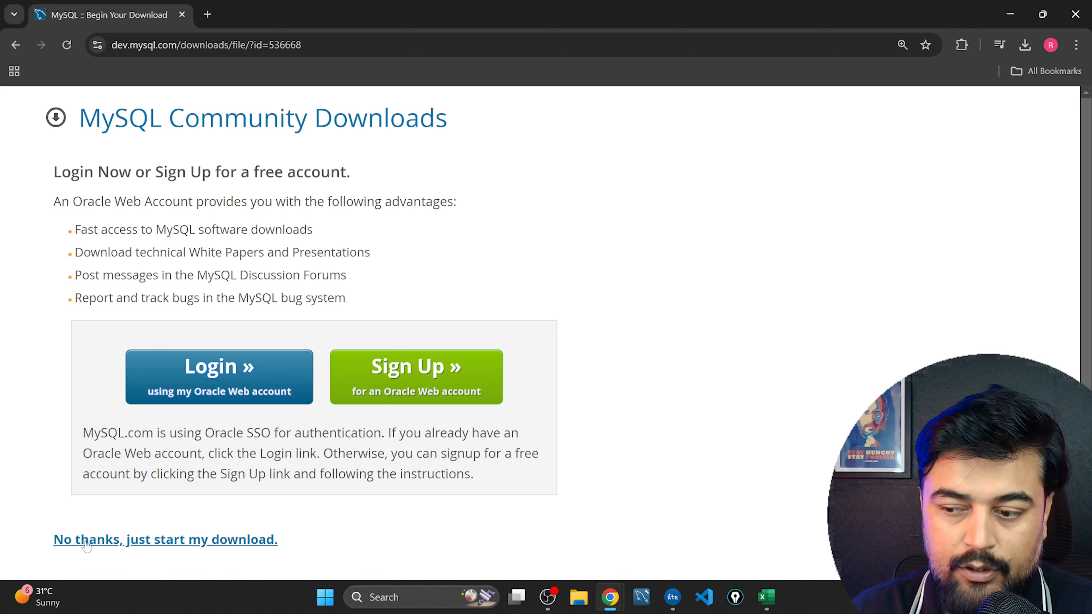
click(126, 543)
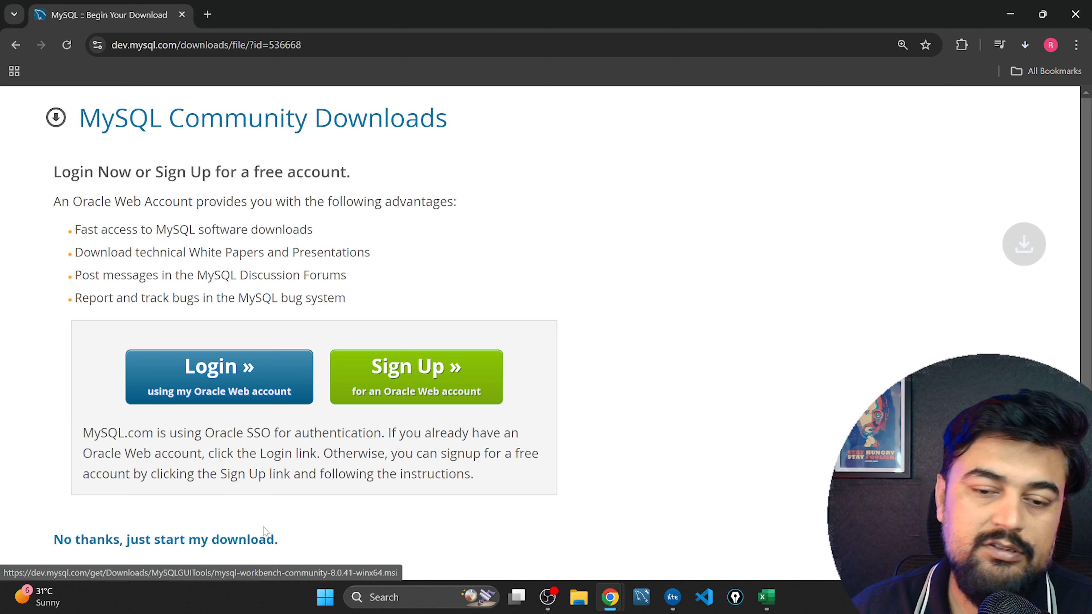
Run the downloaded MySQL Workbench 8.0 CE installer with the default destination folder and Complete setup type, launching Workbench when finished.
click(1023, 49)
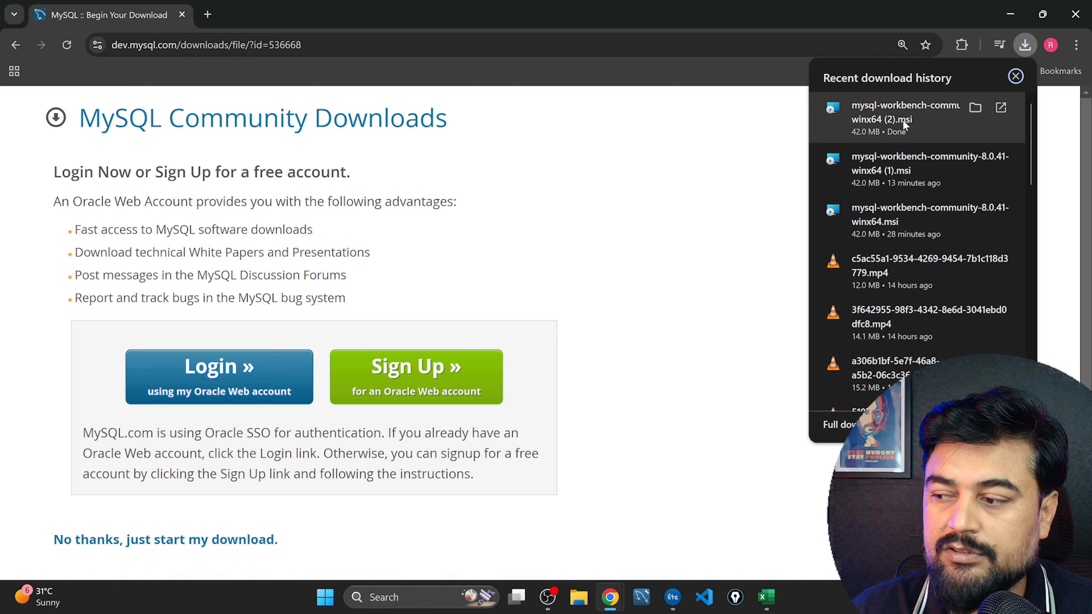
click(900, 120)
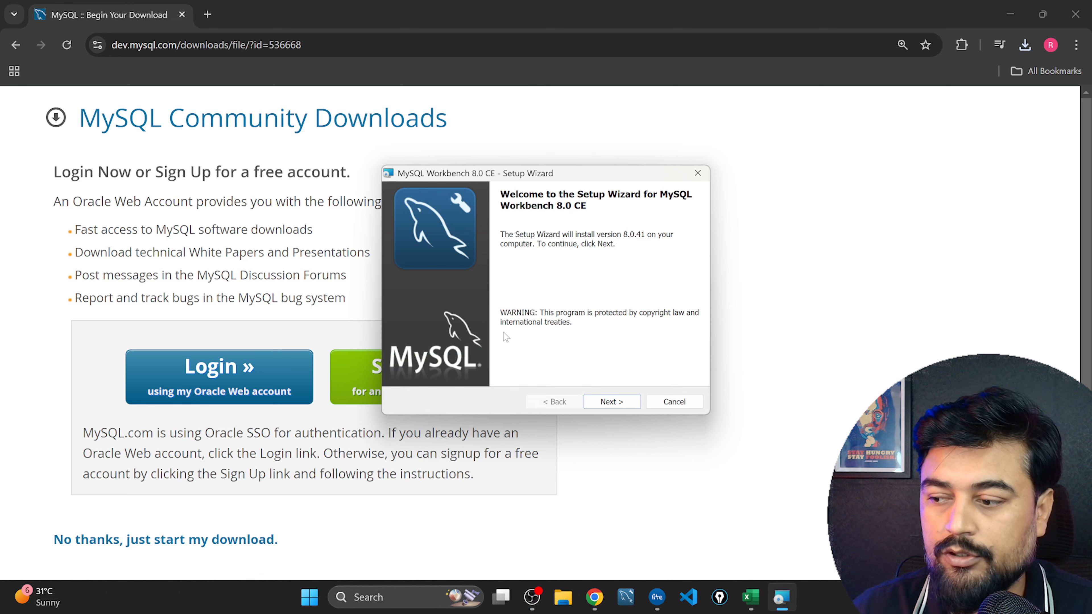
click(604, 402)
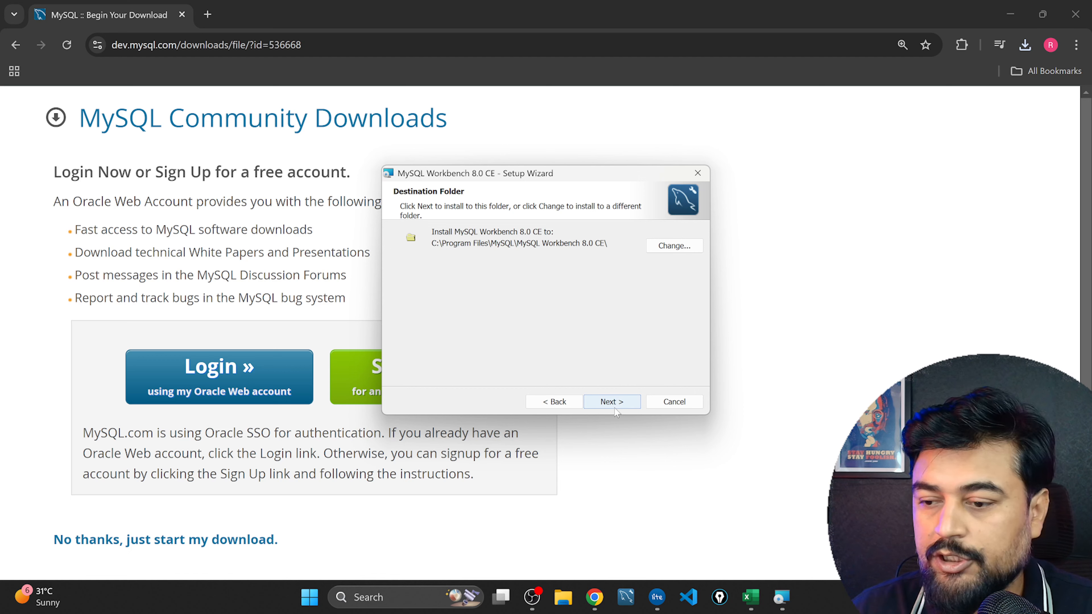
click(615, 408)
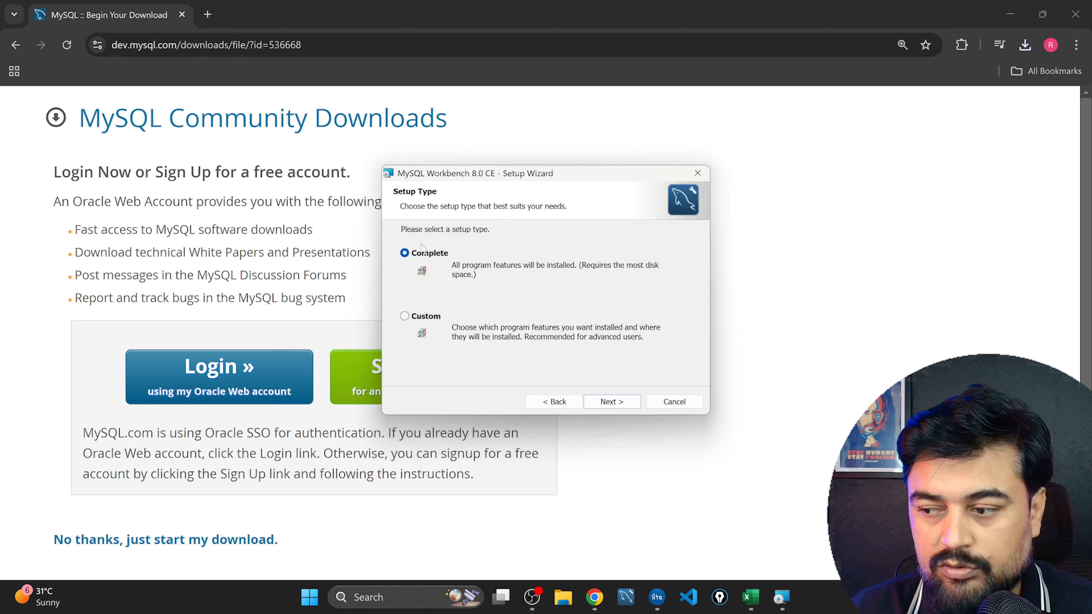
click(611, 404)
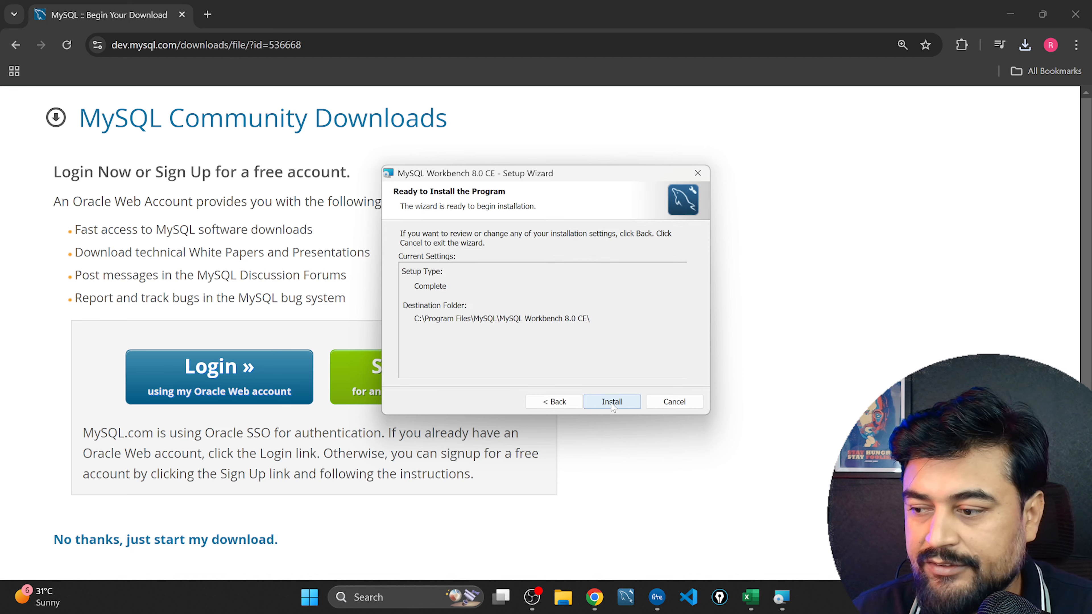
click(613, 403)
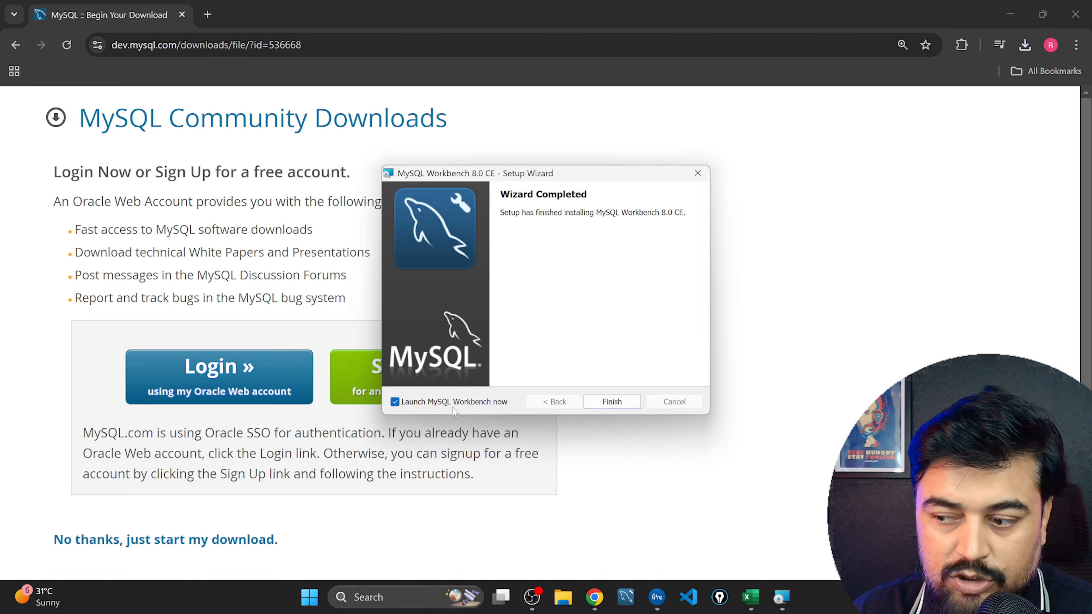
click(612, 406)
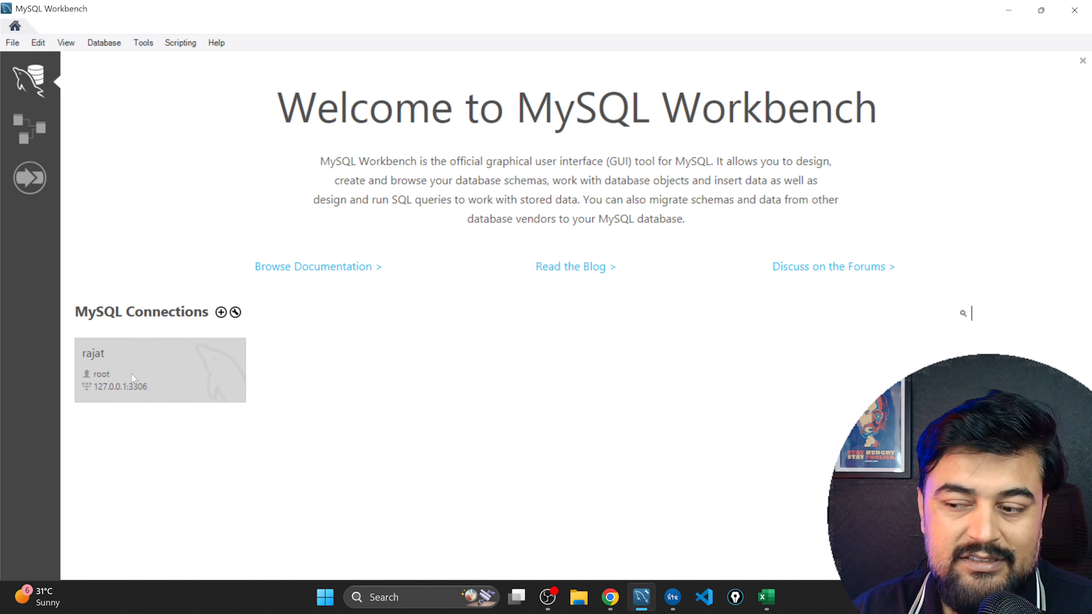
Delete the existing saved root connection from the MySQL Connections list.
right_click(147, 365)
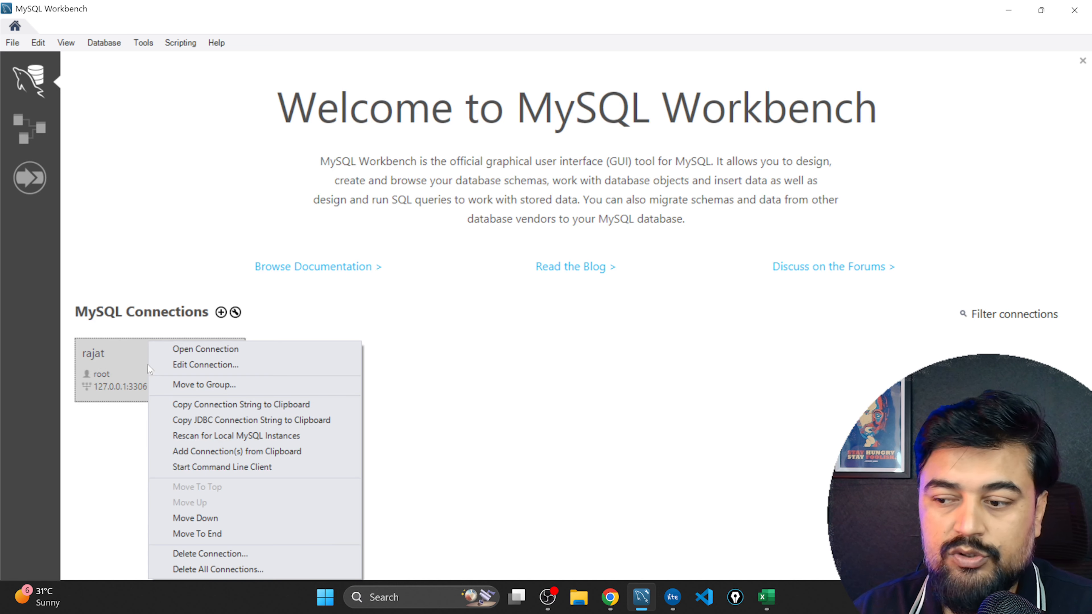
click(212, 555)
click(572, 305)
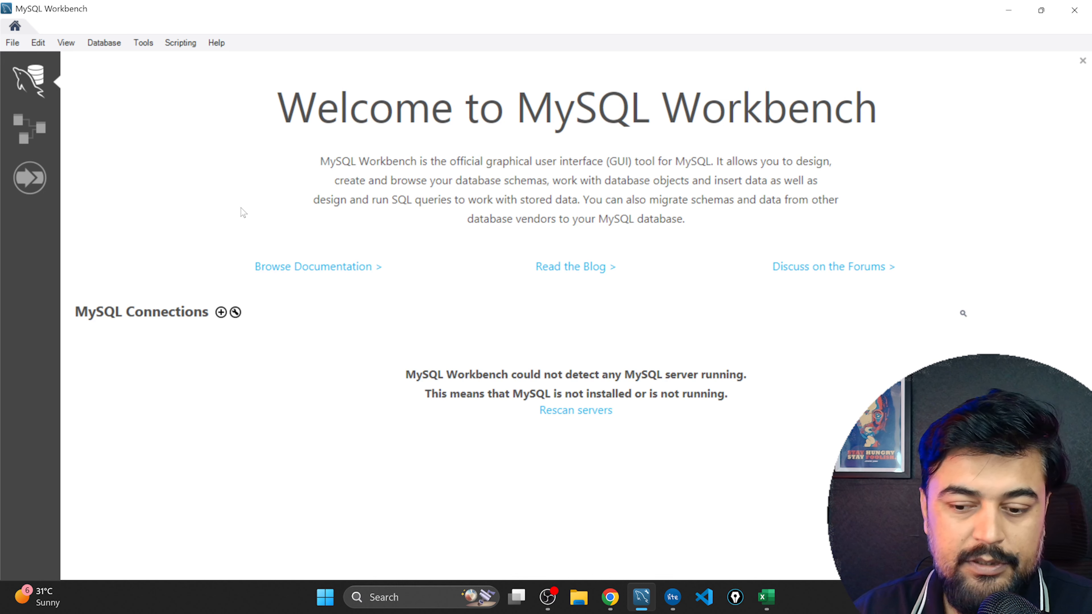
click(222, 314)
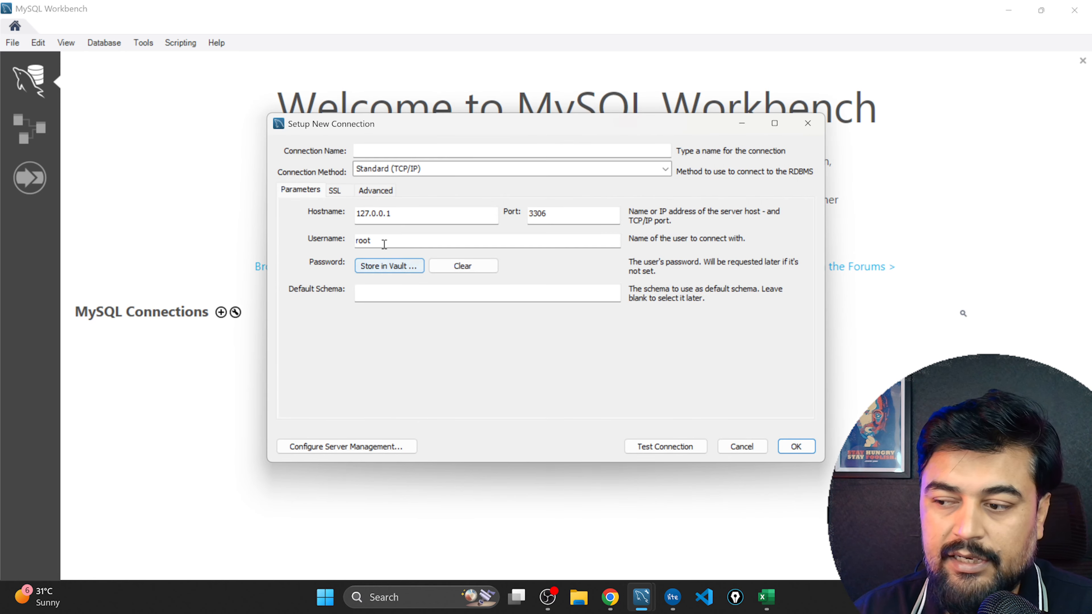
click(389, 149)
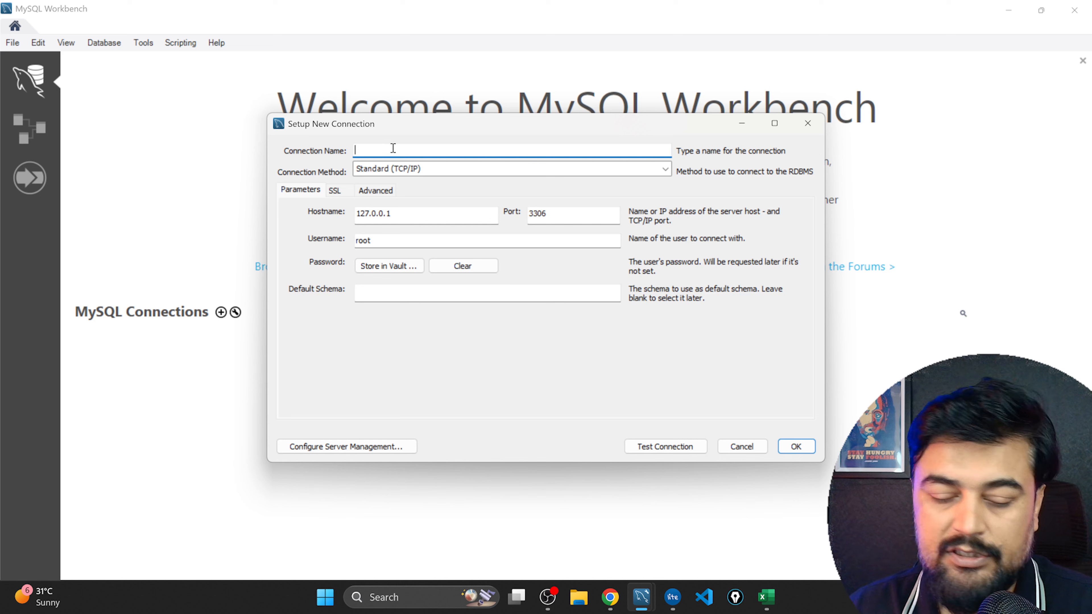
text(RJAT)
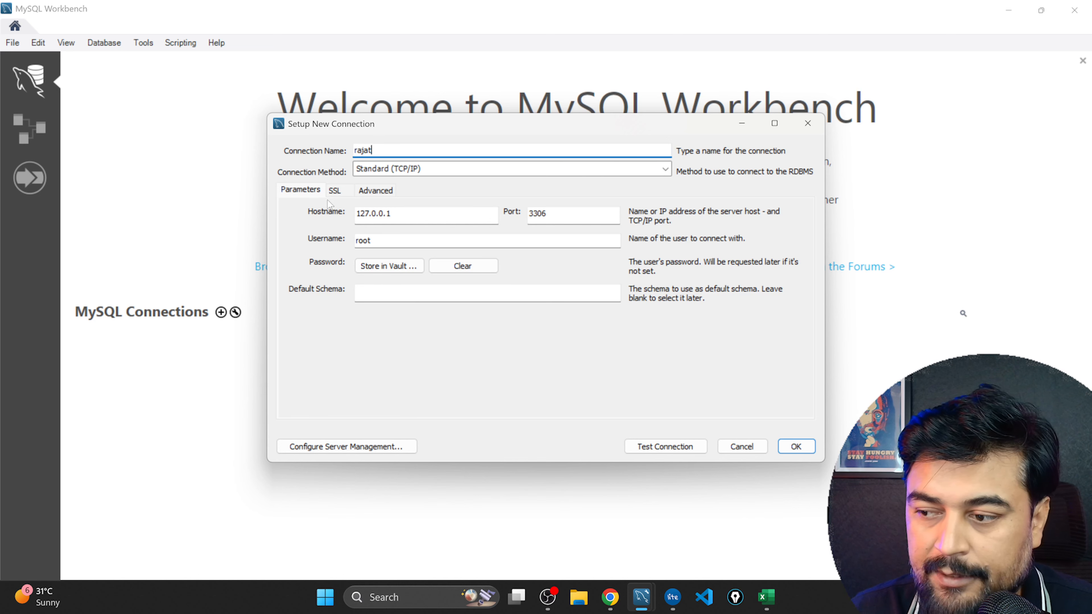
click(338, 192)
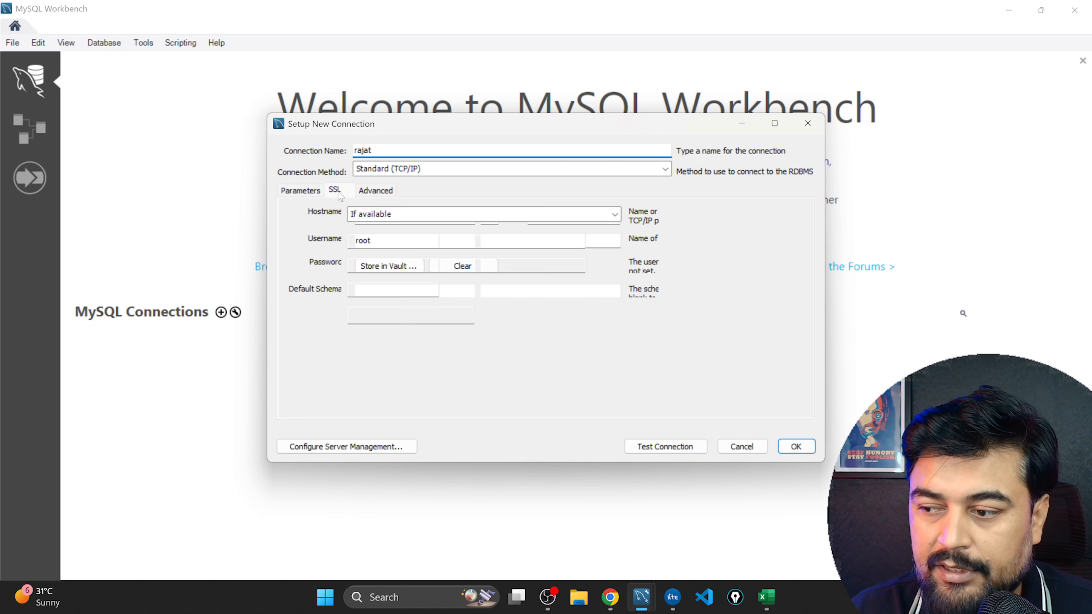
click(376, 192)
click(303, 191)
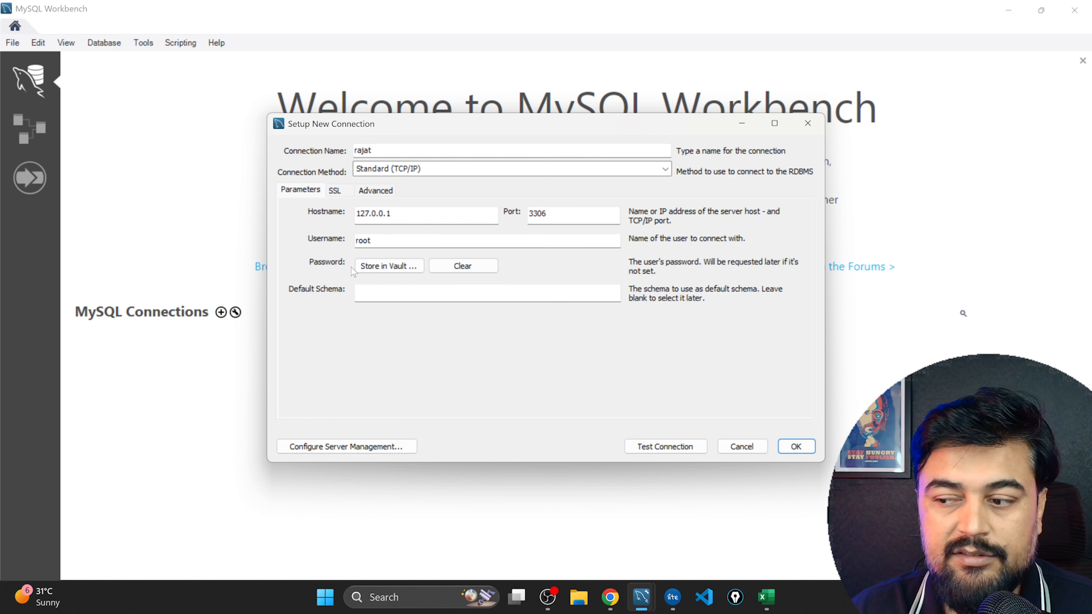
click(383, 269)
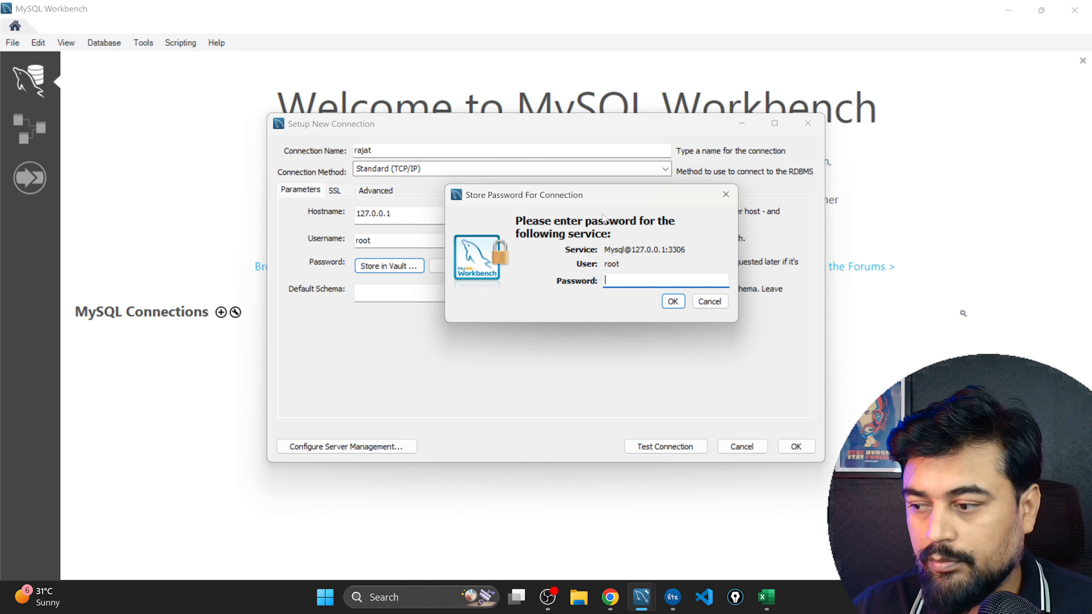
click(709, 301)
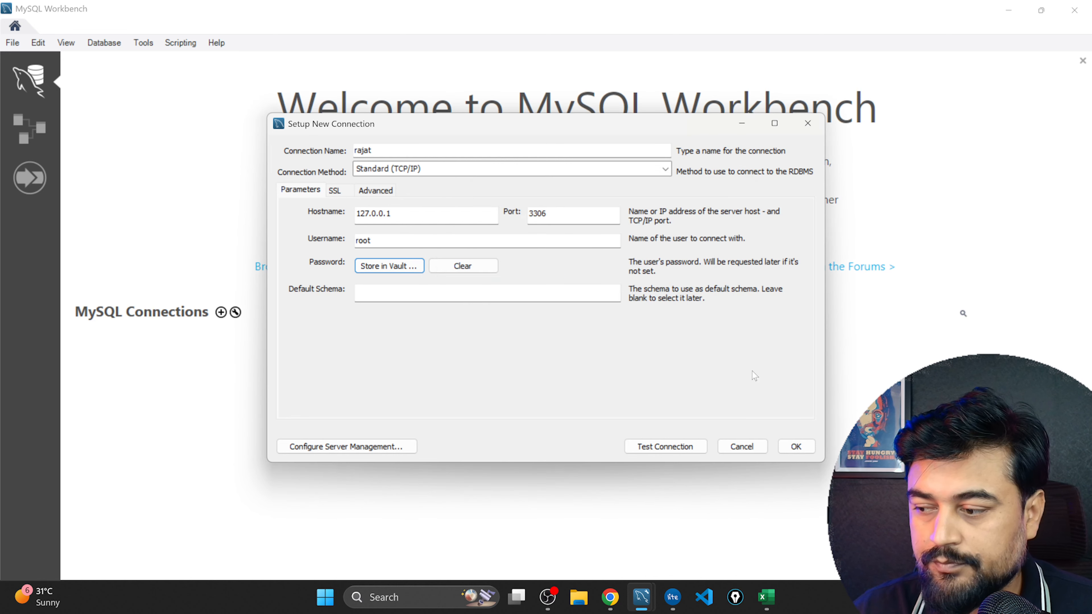
click(742, 447)
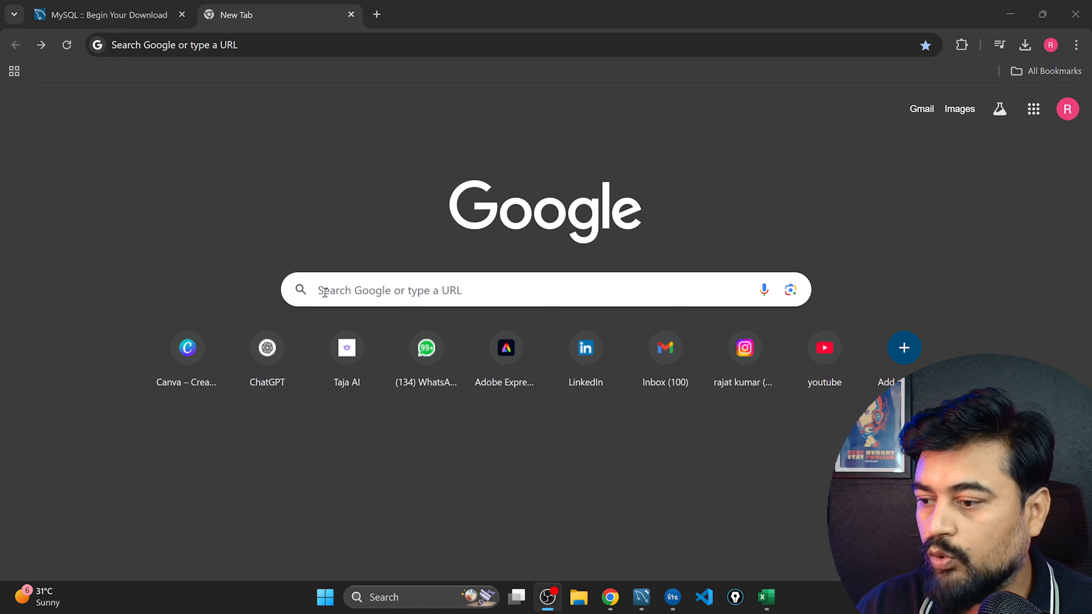
Search Google for "mysql server 9 free" and open the MySQL Community Server 9.2.0 Innovation download page.
click(340, 285)
text(mys)
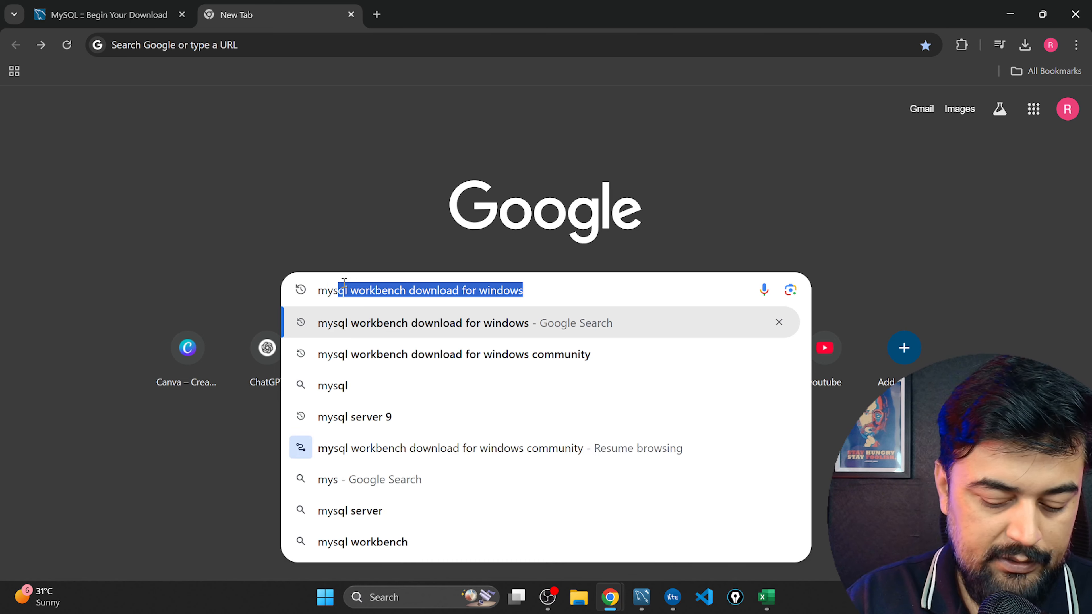
text(ql server)
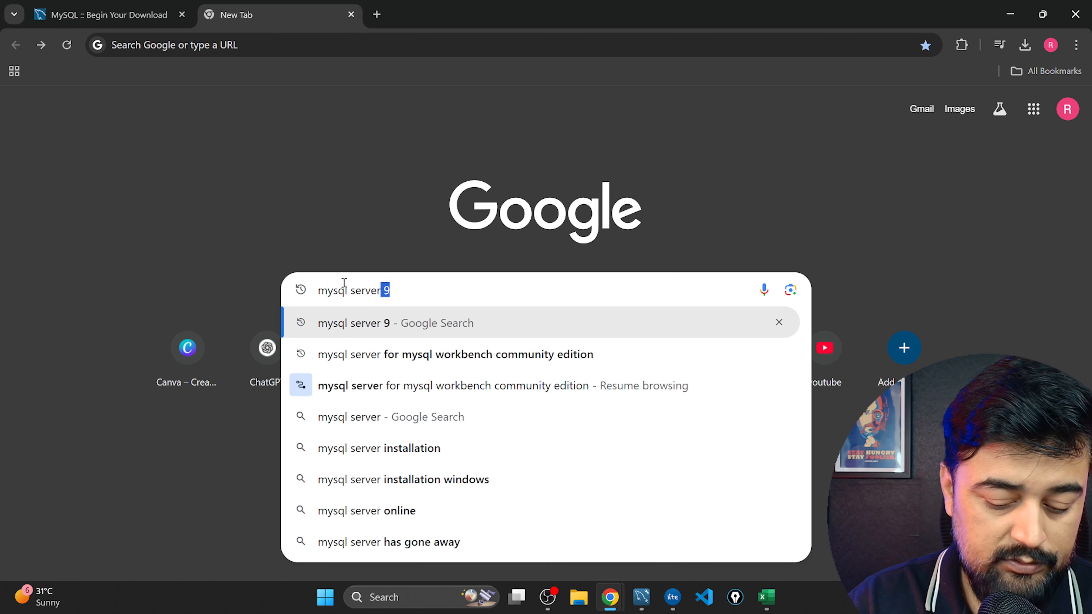
text( 9 free)
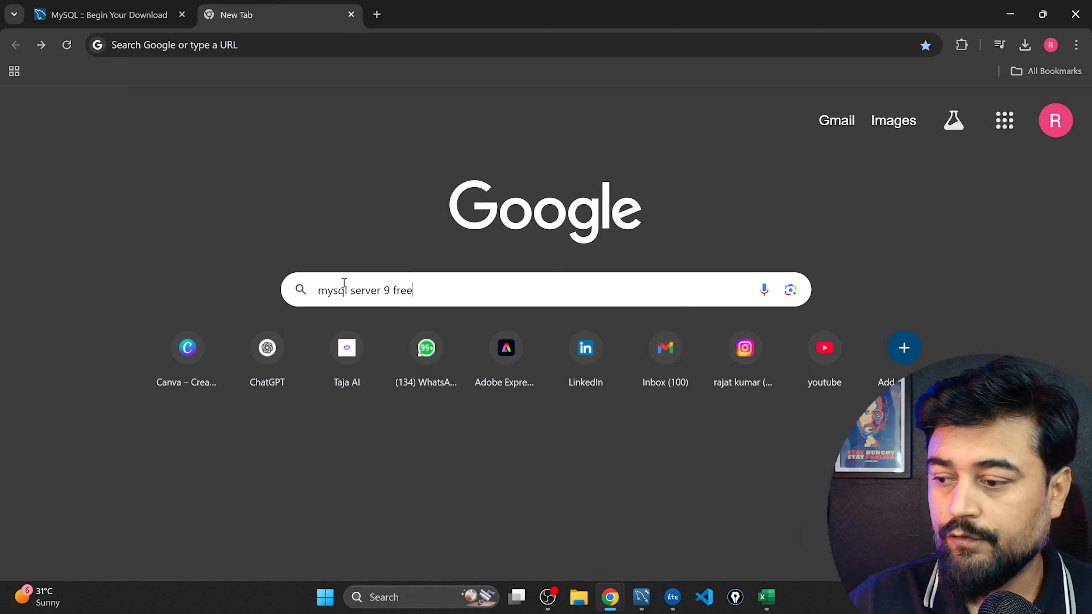
key(Return)
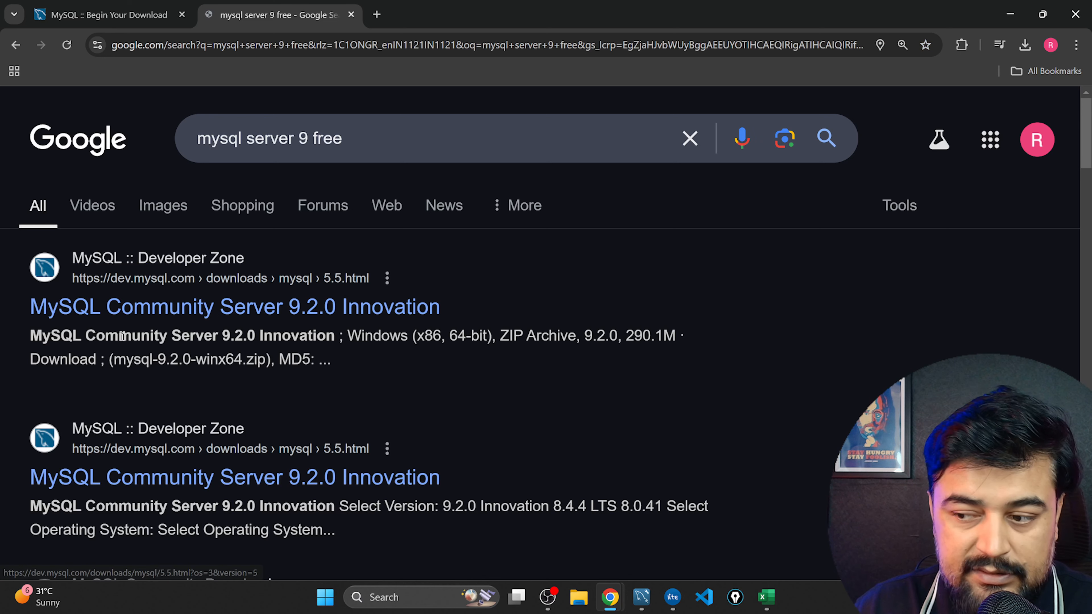
click(196, 314)
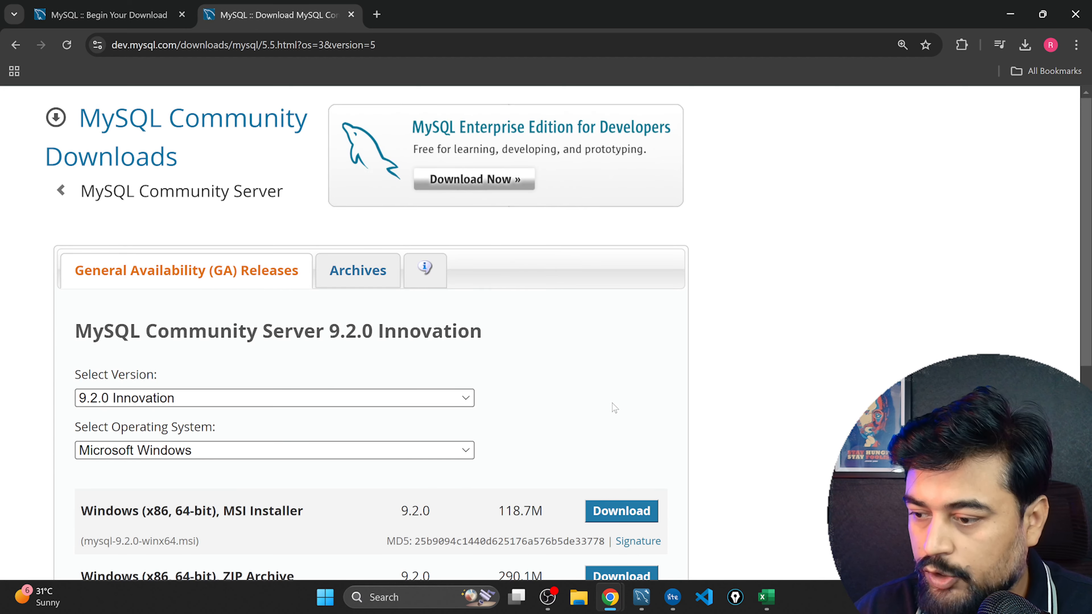
Download the MySQL Community Server 9.2.0 Windows (x86, 64-bit) MSI Installer without signing in to an Oracle account.
scroll(780, 251, down, 1)
scroll(781, 251, down, 1)
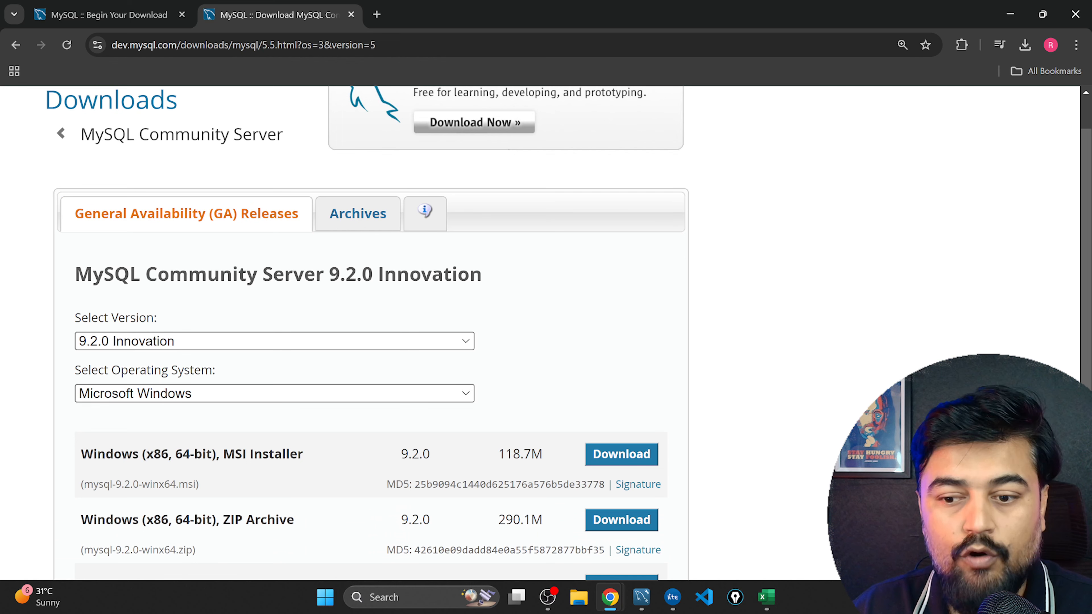
key(alt+Tab)
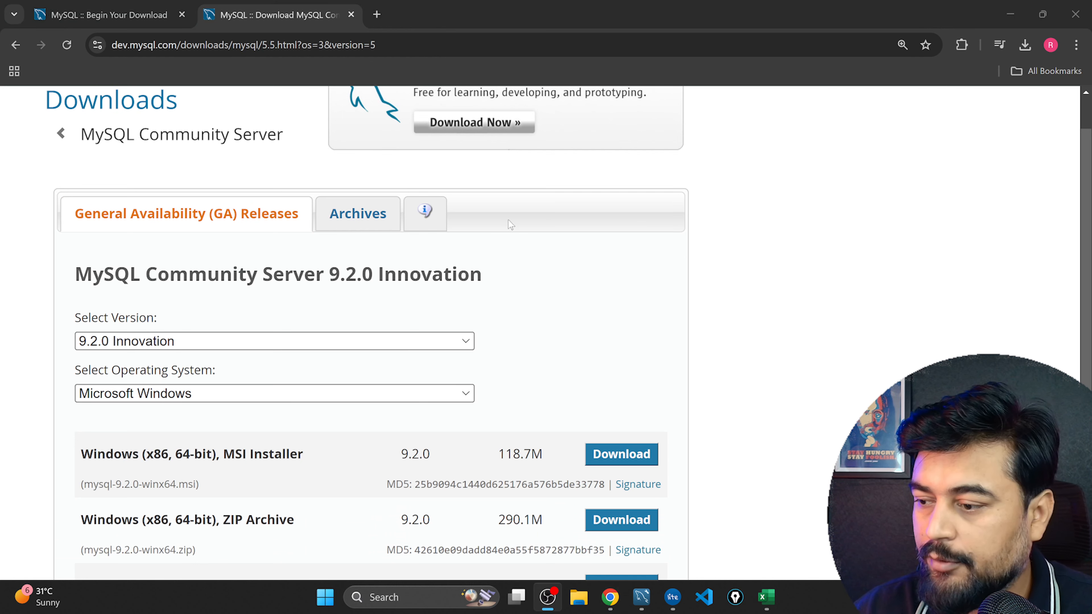
click(715, 266)
scroll(714, 301, down, 3)
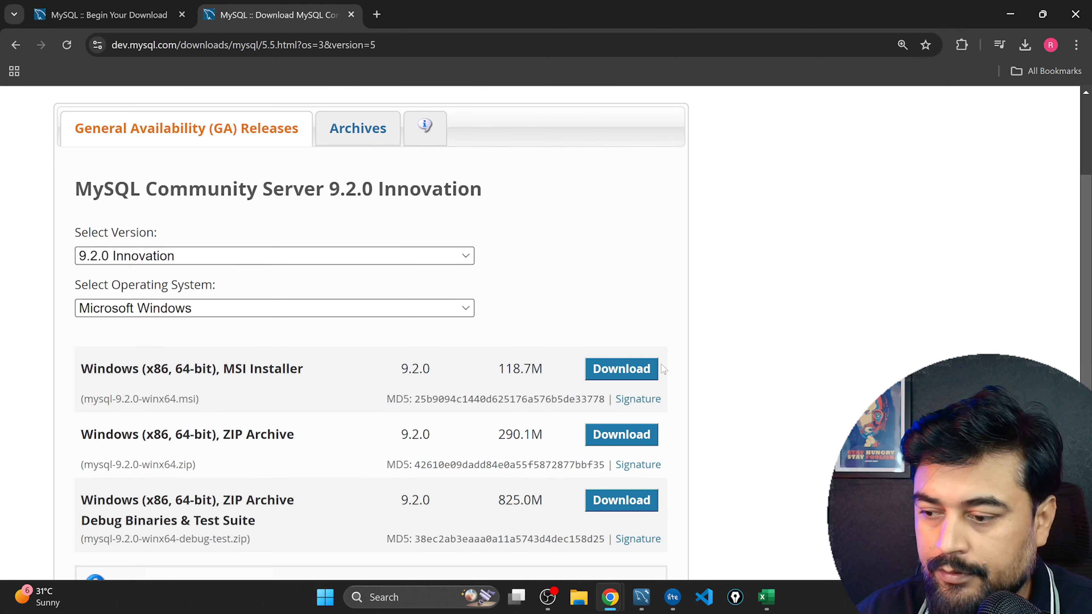
scroll(713, 309, down, 2)
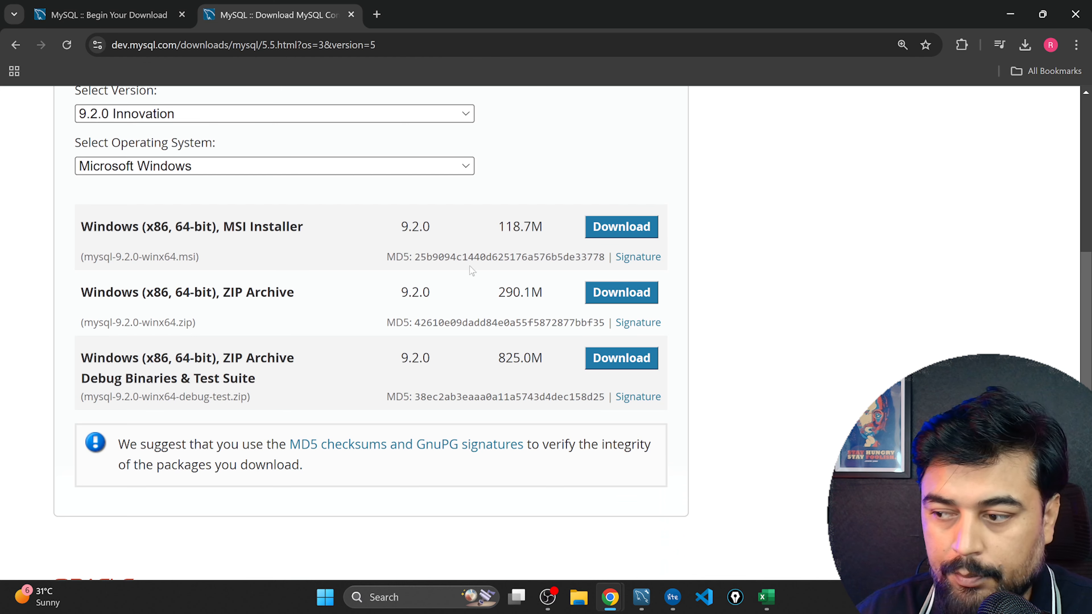
click(619, 235)
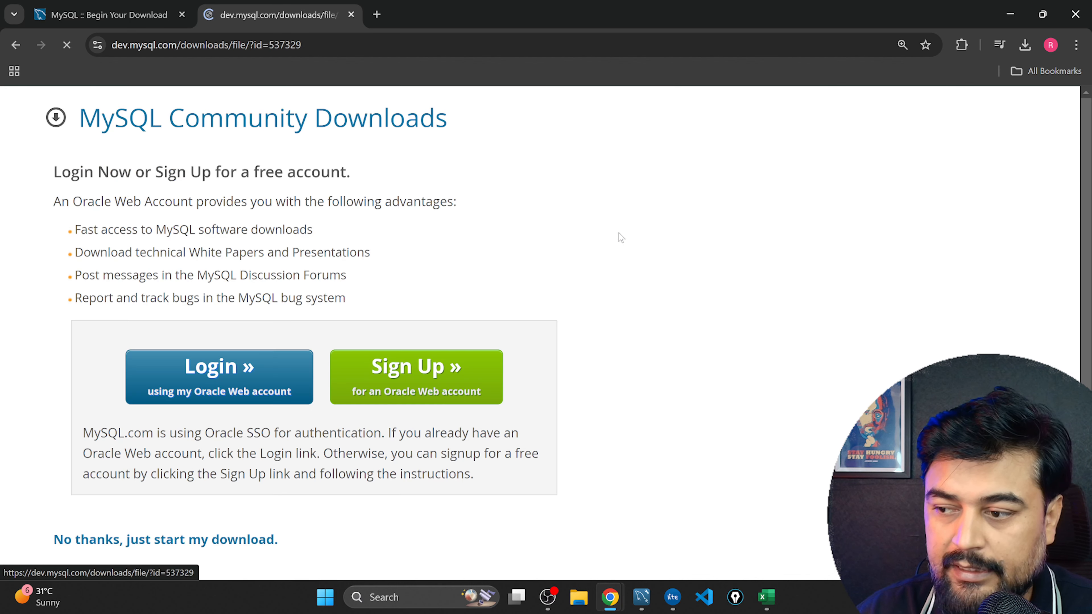
click(97, 541)
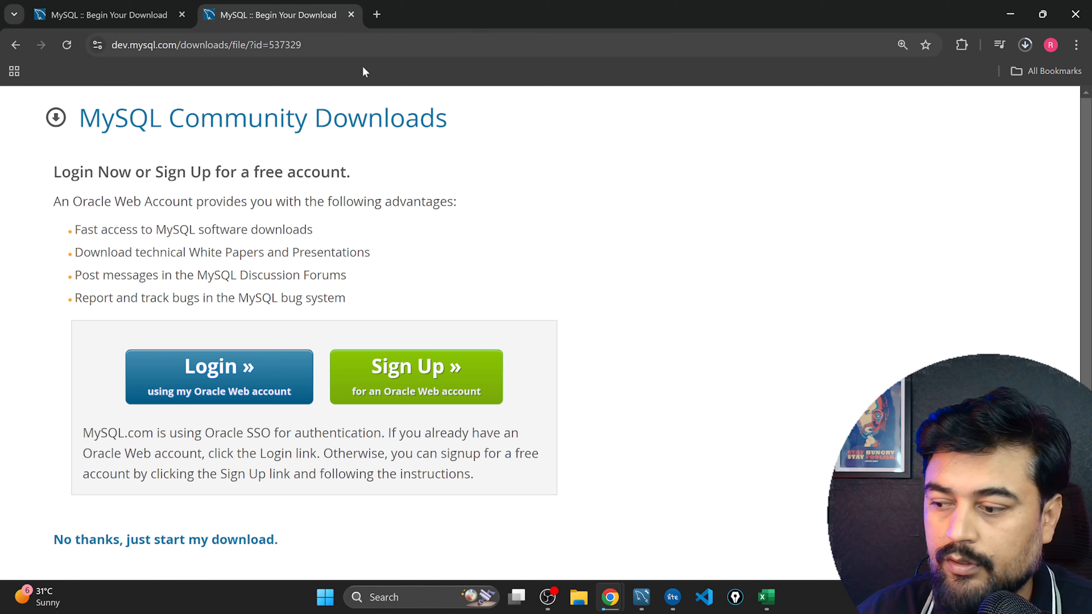
click(642, 605)
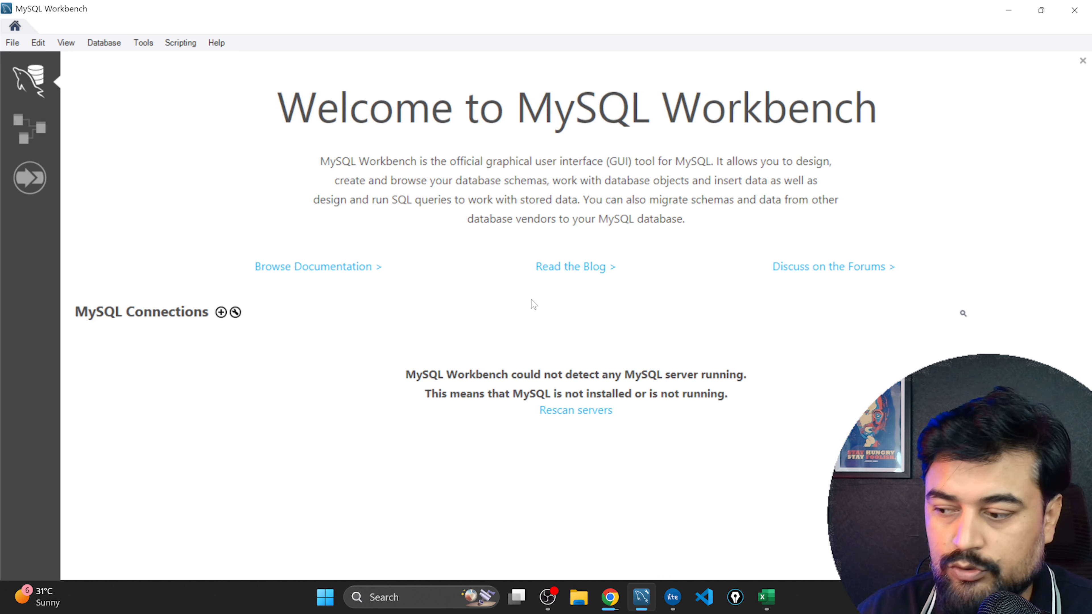
click(1009, 11)
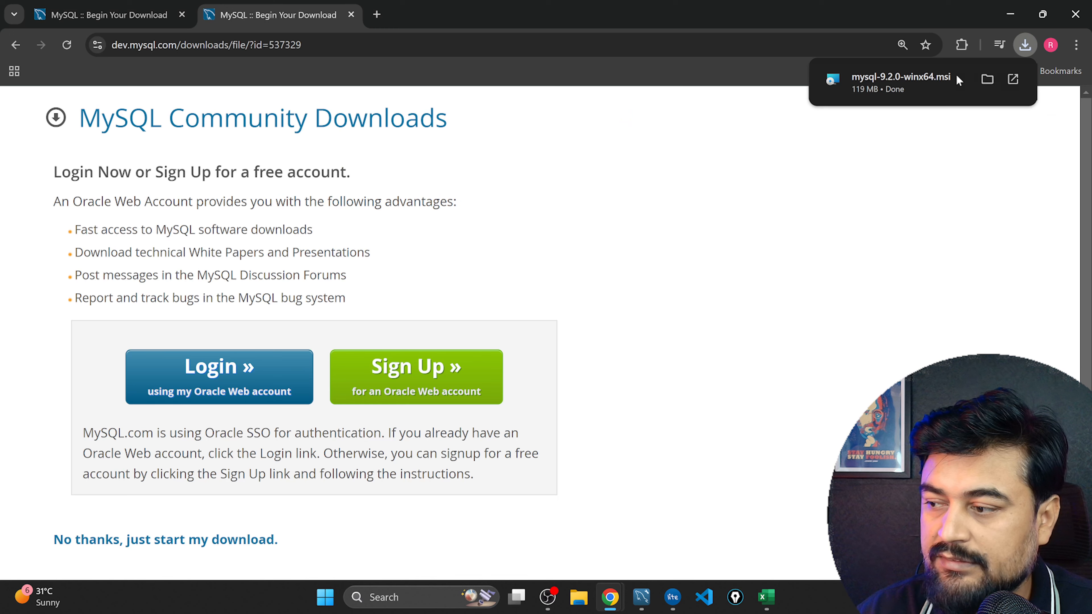
Run the downloaded mysql-9.2.0-winx64.msi installer, accepting the license and choosing the Complete setup type, and finish with Run MySQL Configurator enabled.
click(1021, 48)
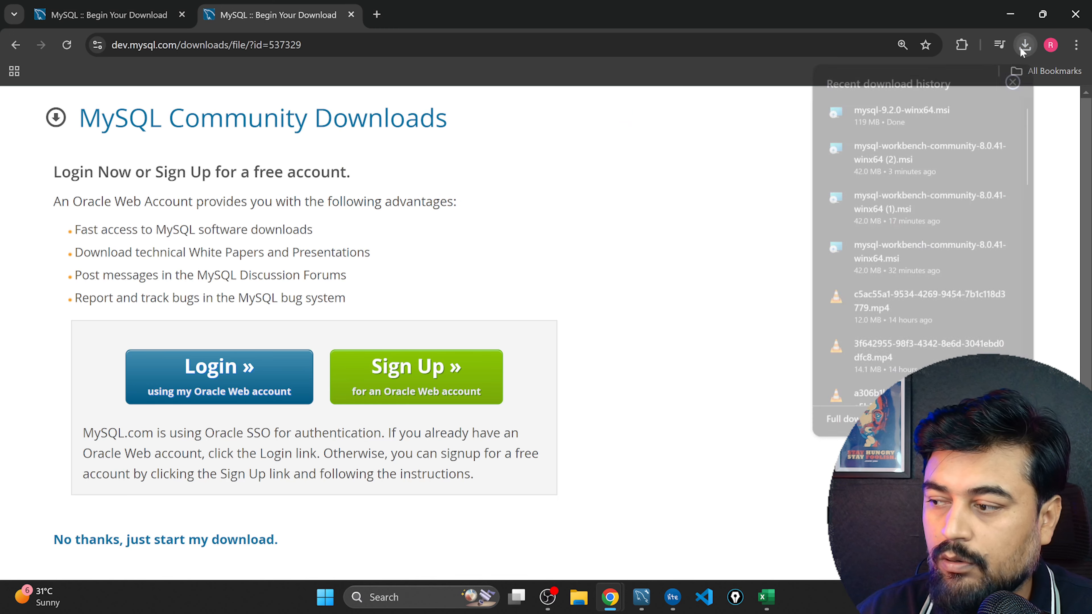
click(885, 118)
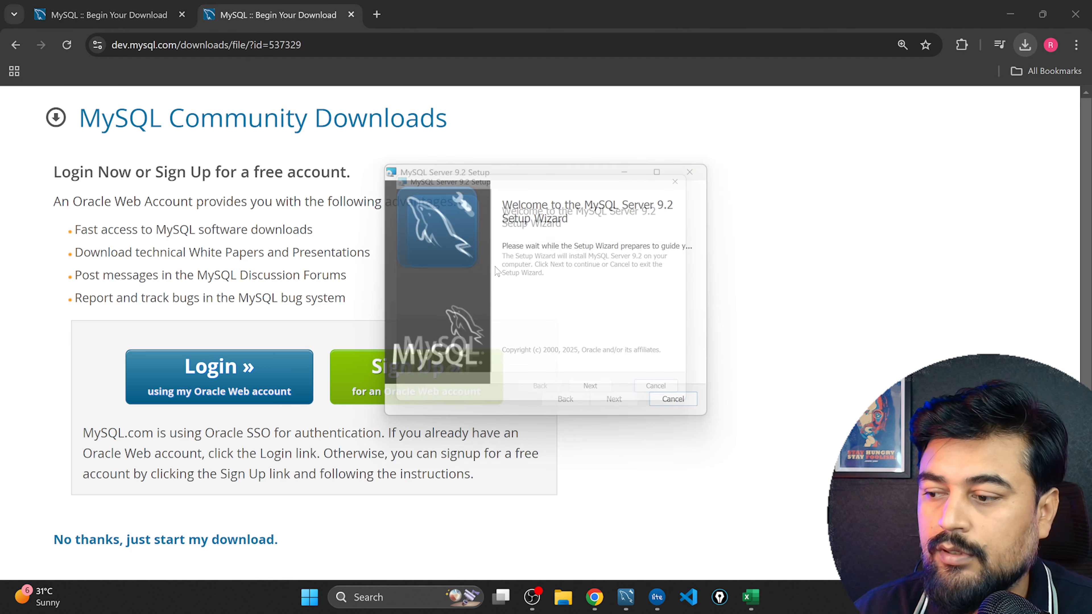
click(601, 400)
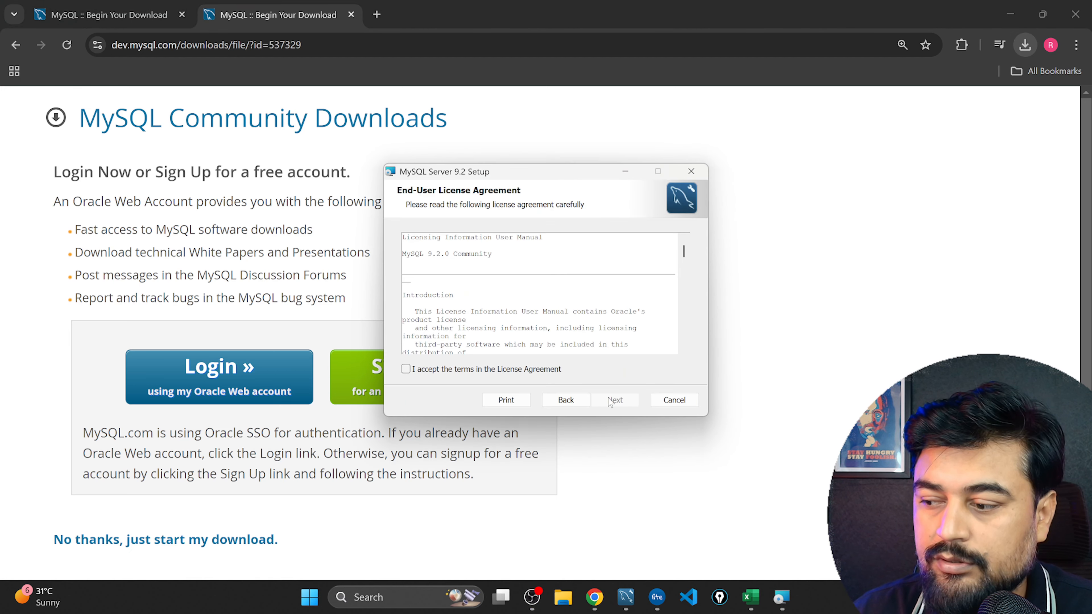
click(422, 368)
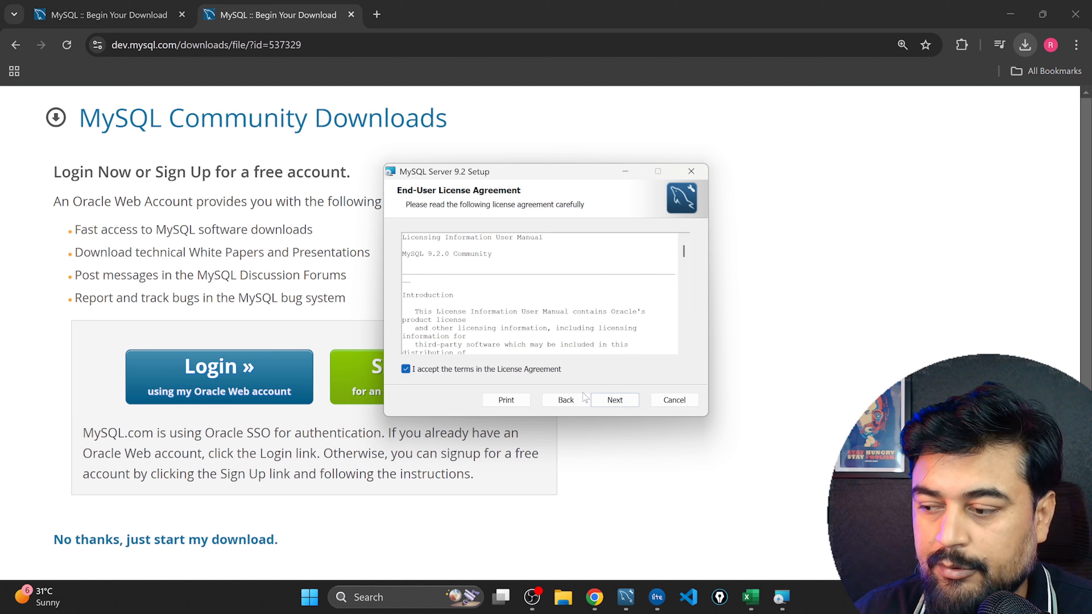
click(616, 402)
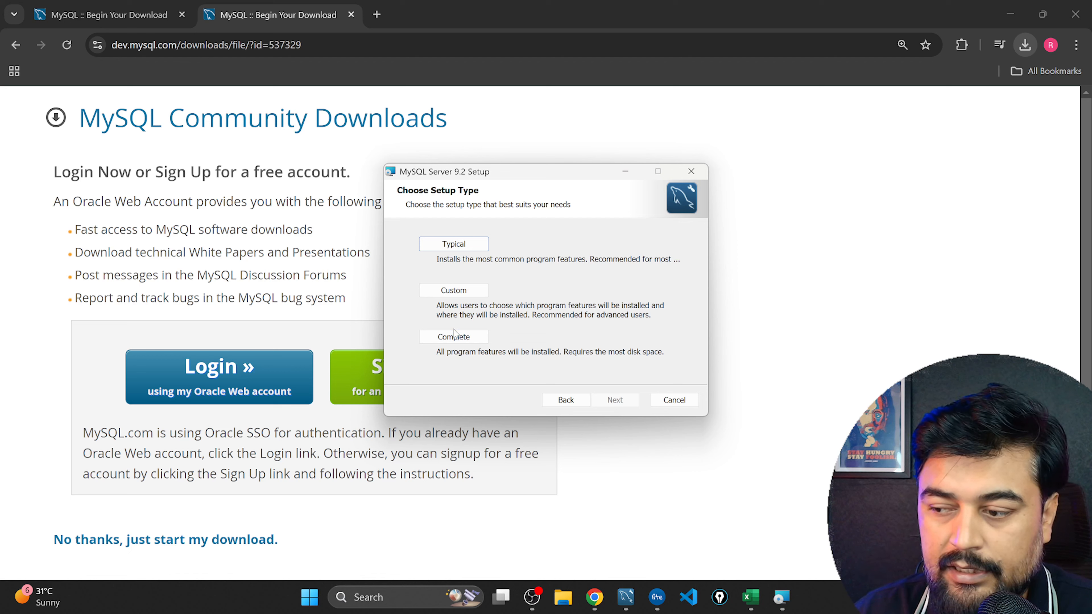
click(459, 340)
click(609, 401)
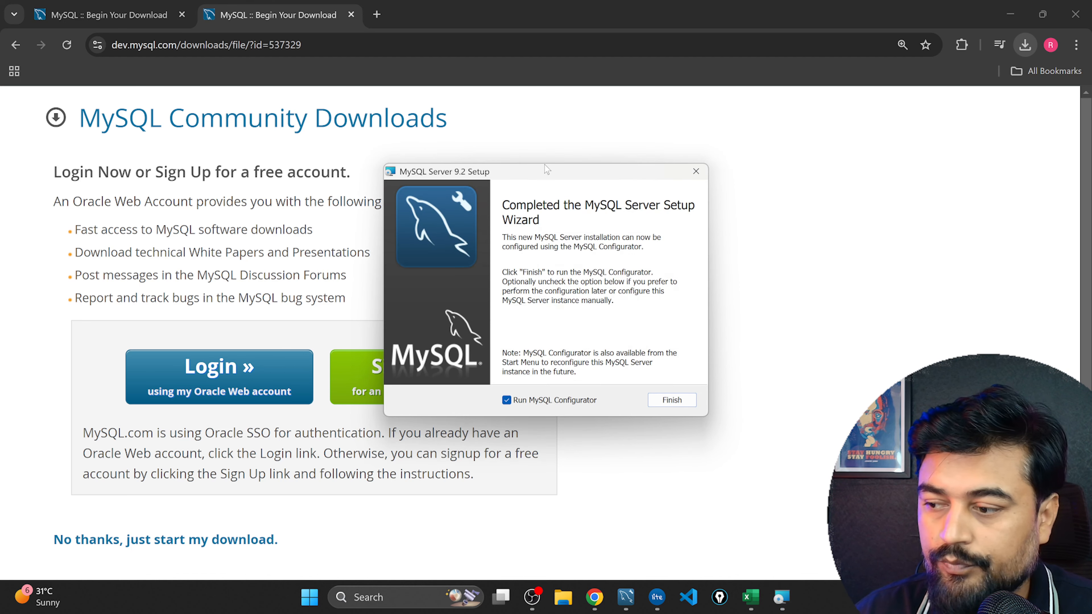
click(672, 400)
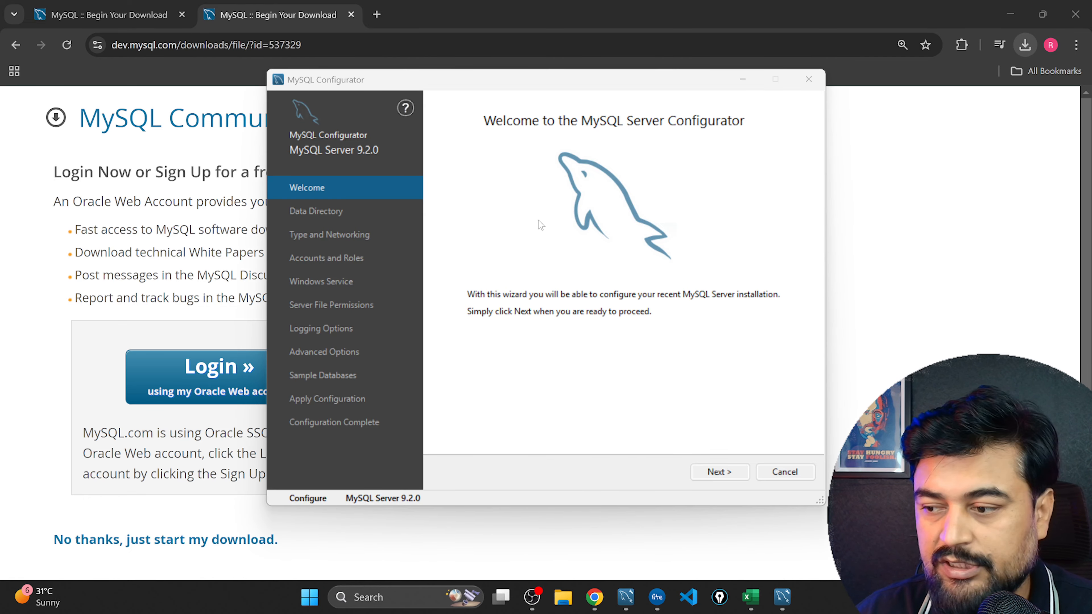
Accept the default data directory and the Development Computer networking settings with TCP/IP port 3306 in MySQL Configurator.
click(719, 475)
click(719, 472)
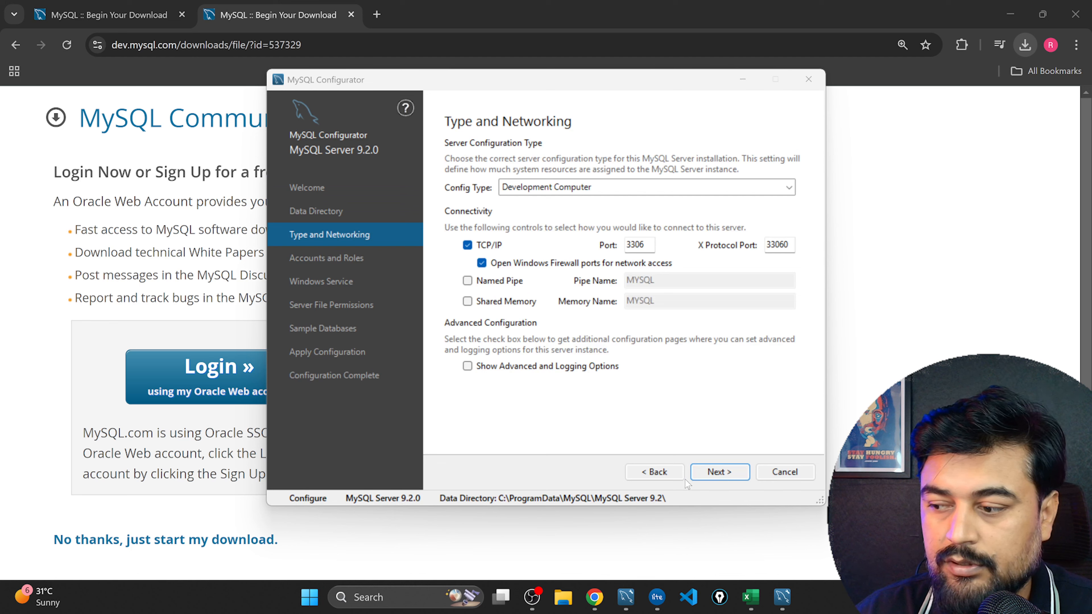
click(654, 472)
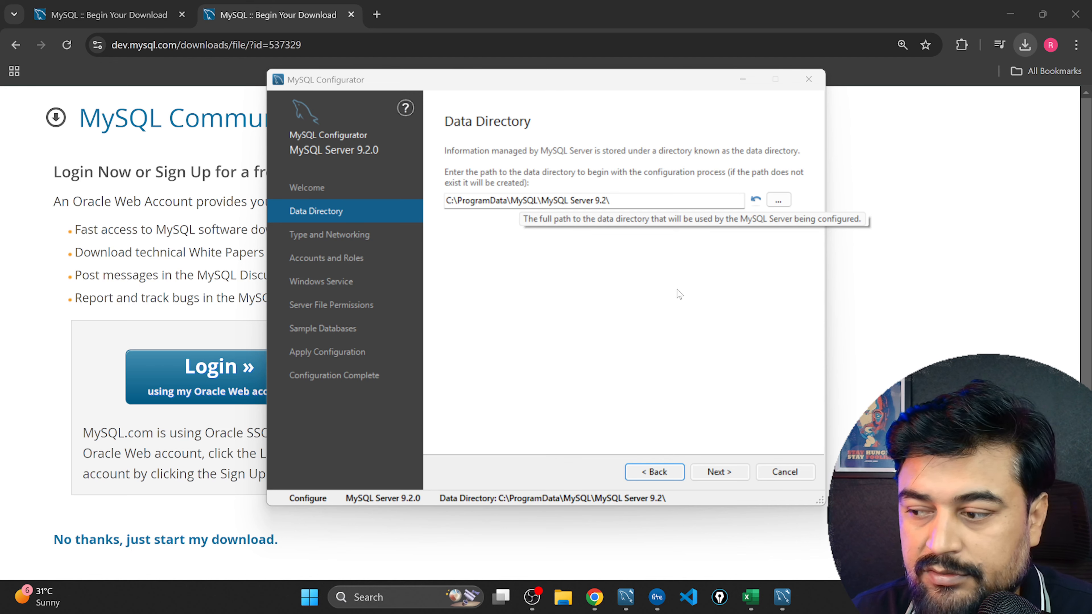
click(721, 475)
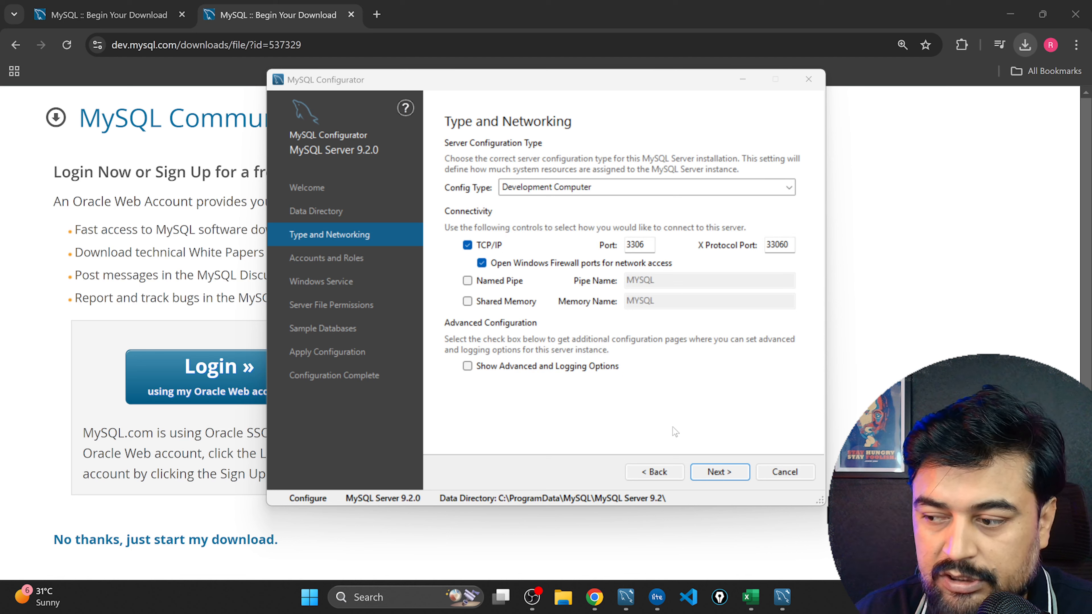
click(716, 476)
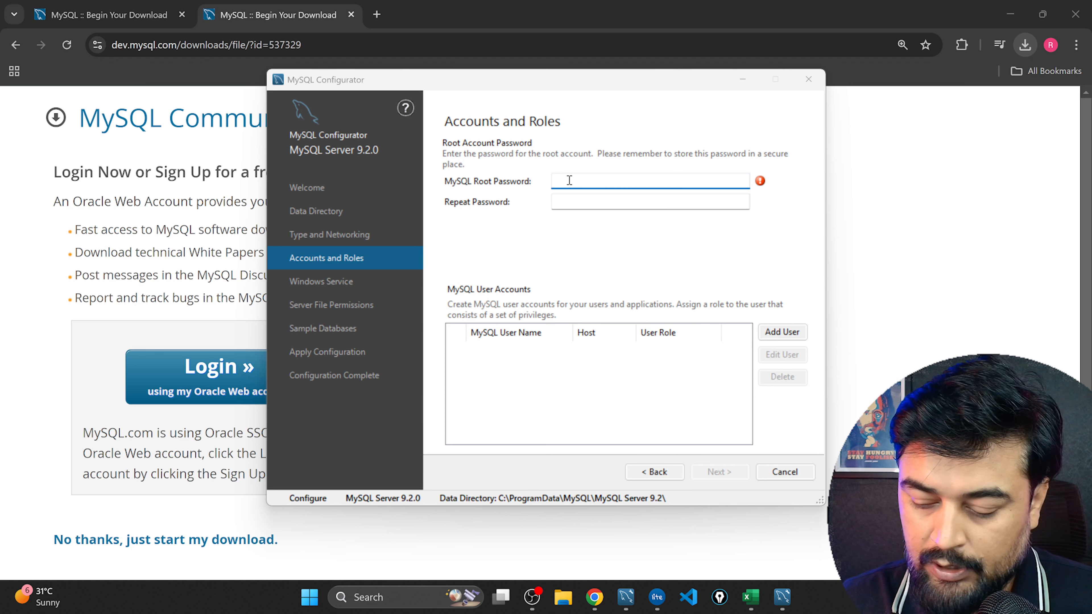
Enter the MySQL root account password and repeat it in the confirmation field.
text(********)
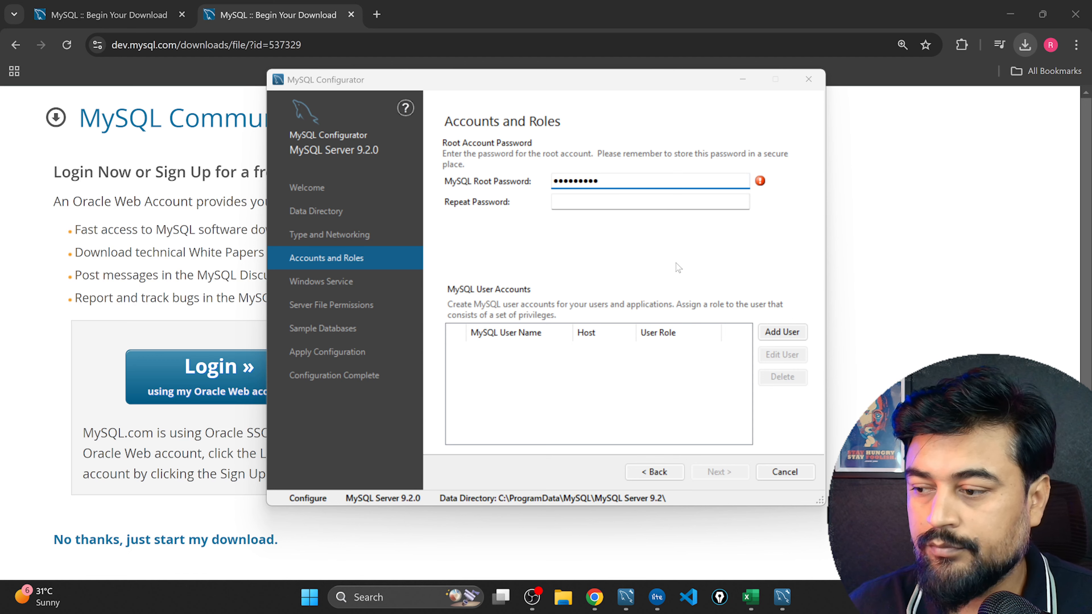
click(604, 202)
text(**)
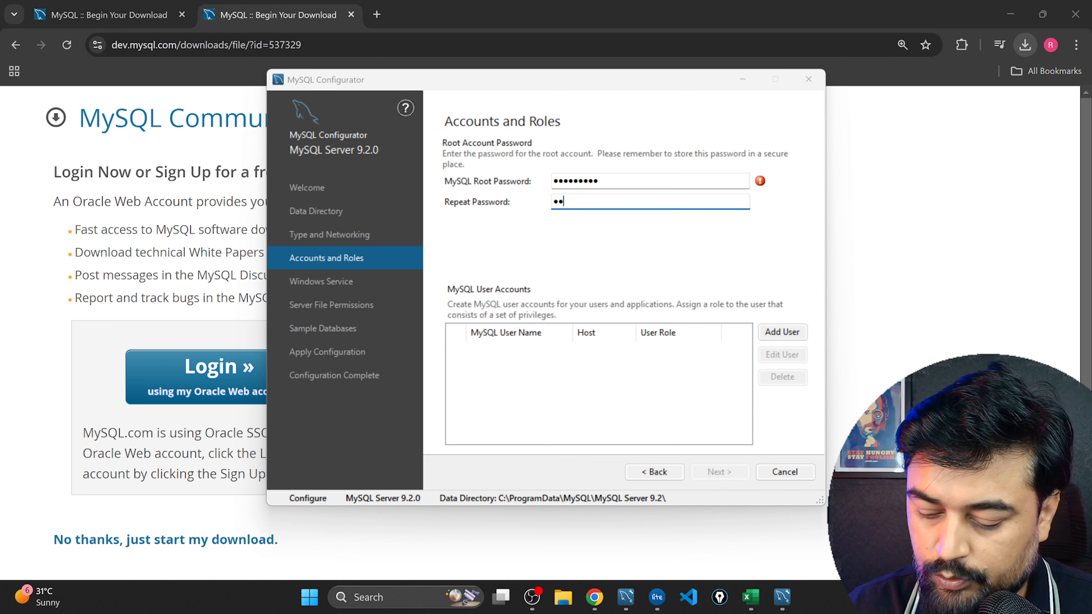
text(*****)
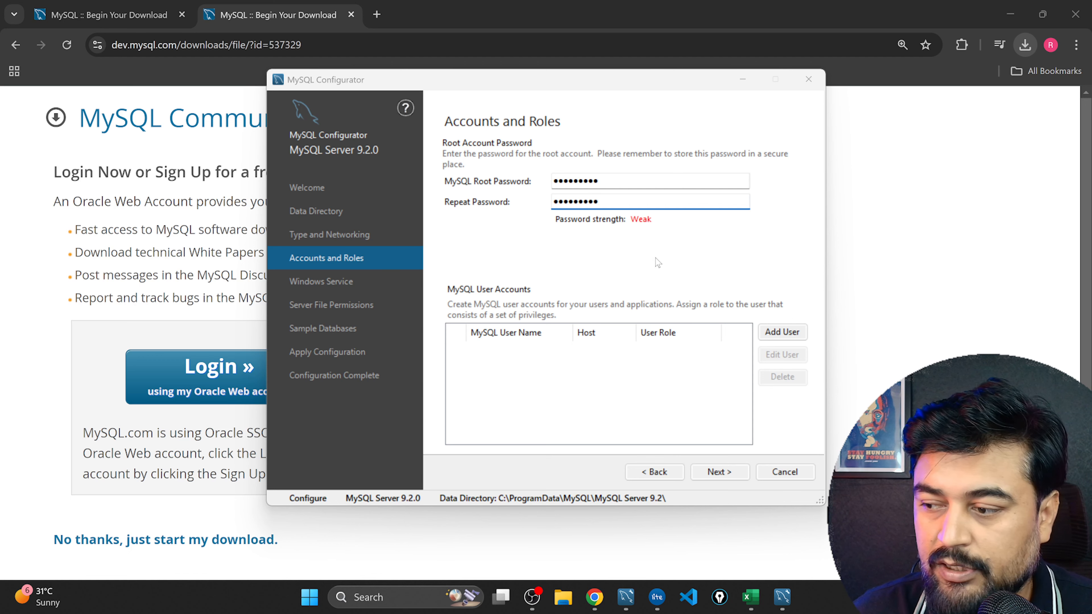
Add one more character to both root password entries and proceed to the Windows Service settings.
click(616, 181)
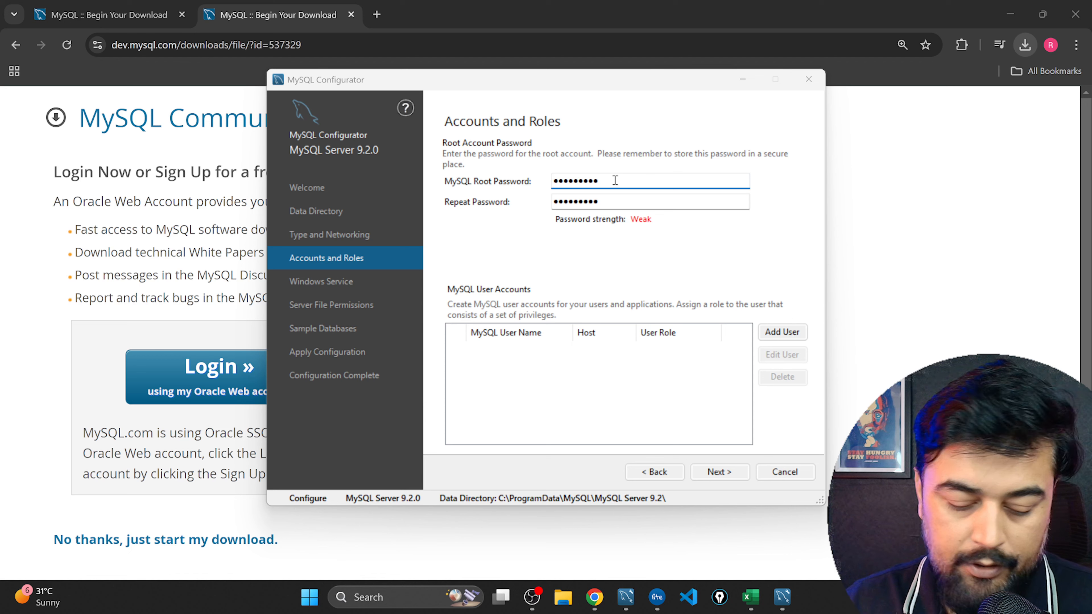
text(1)
click(634, 200)
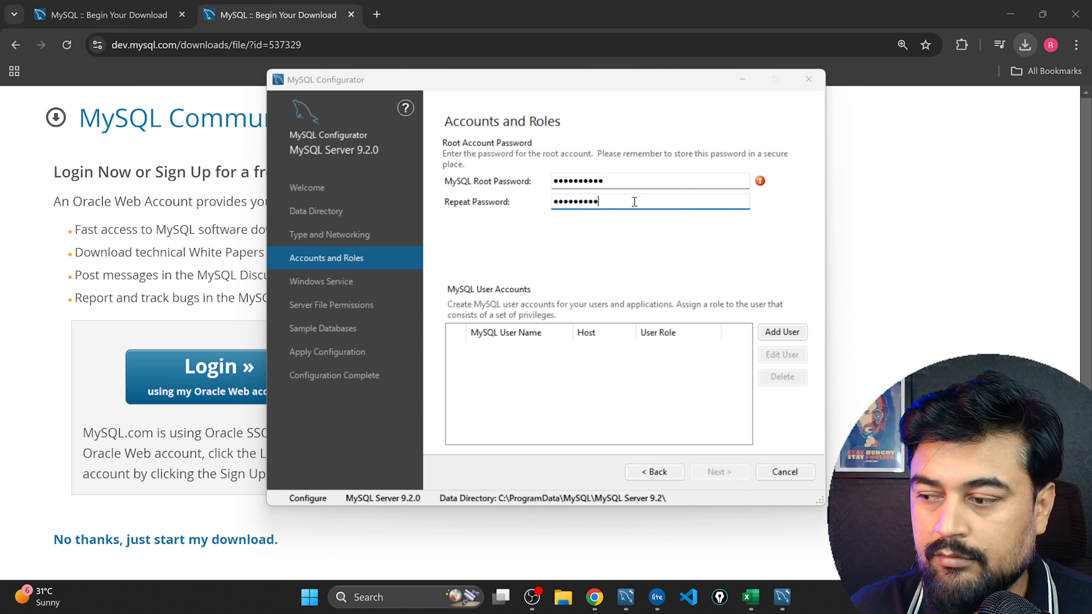
text(1)
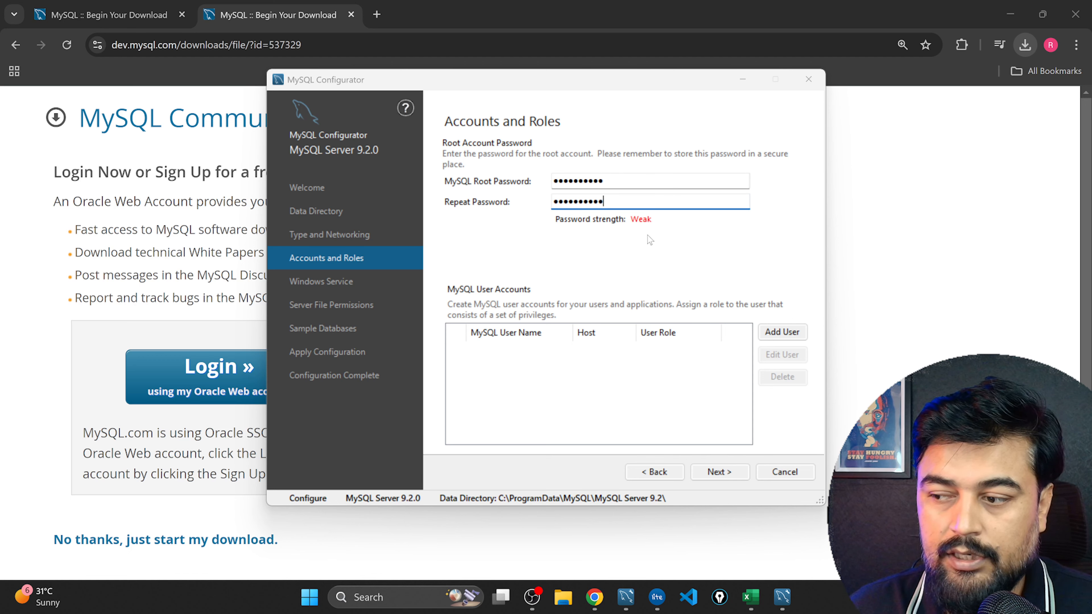
click(717, 474)
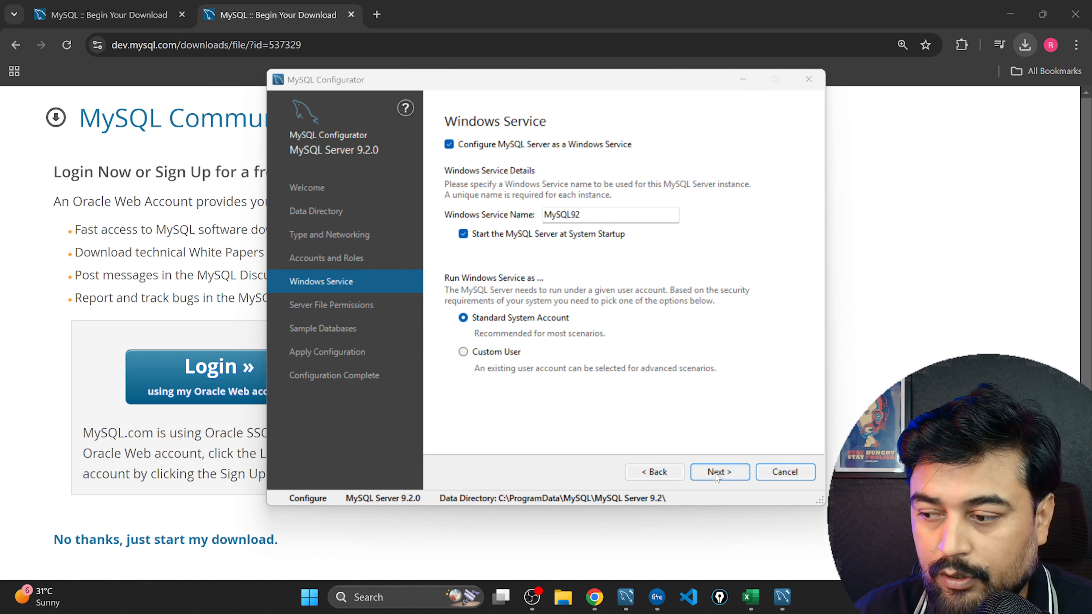
Keep the default Windows service and server file permissions, and select the Sakila and World sample databases for creation.
click(721, 473)
click(721, 473)
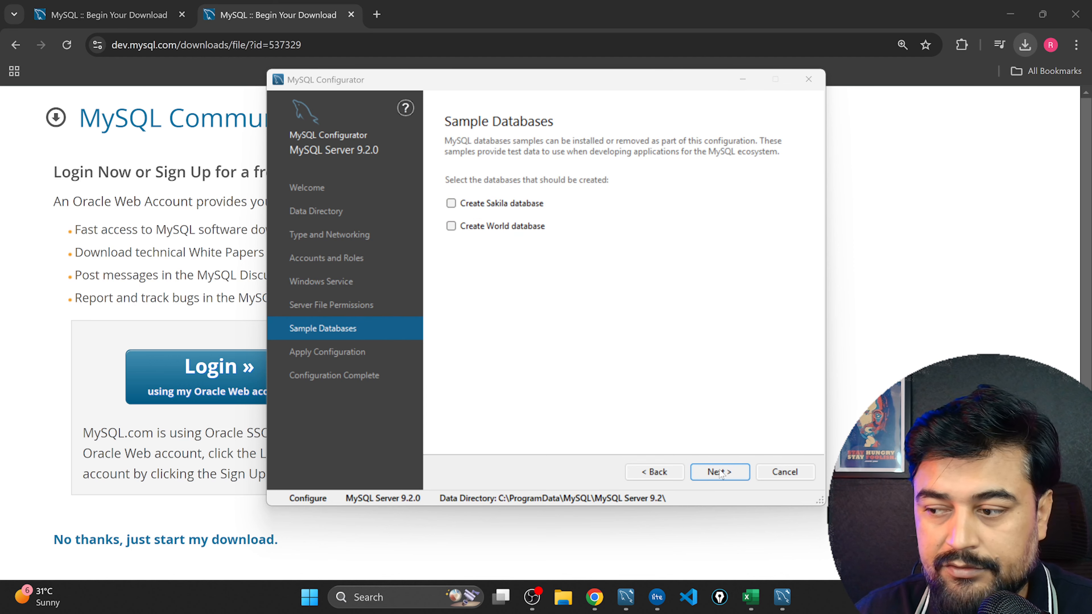
click(457, 205)
click(451, 227)
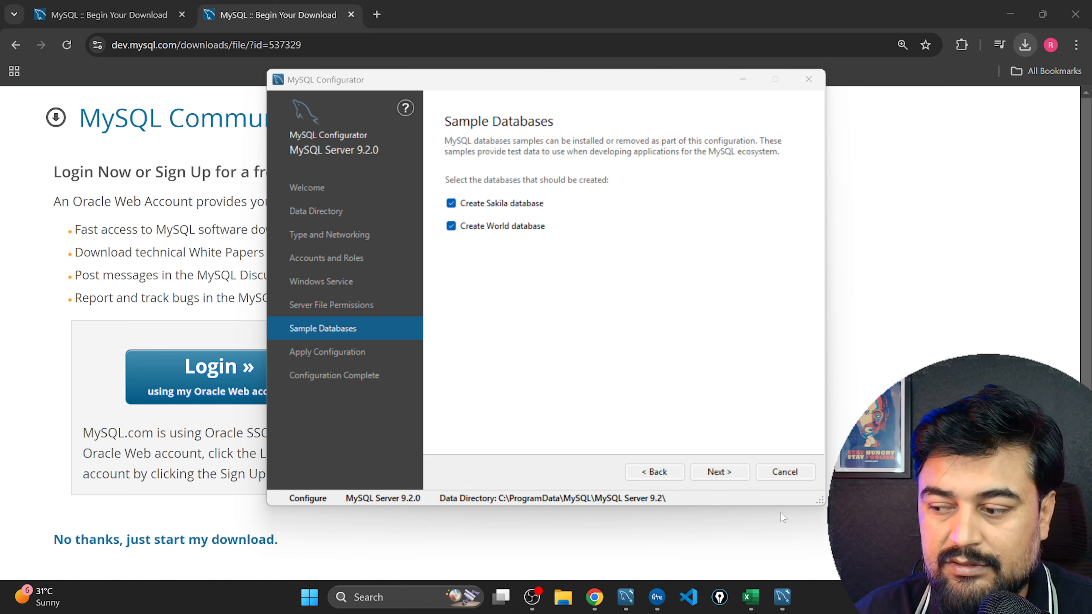
click(715, 475)
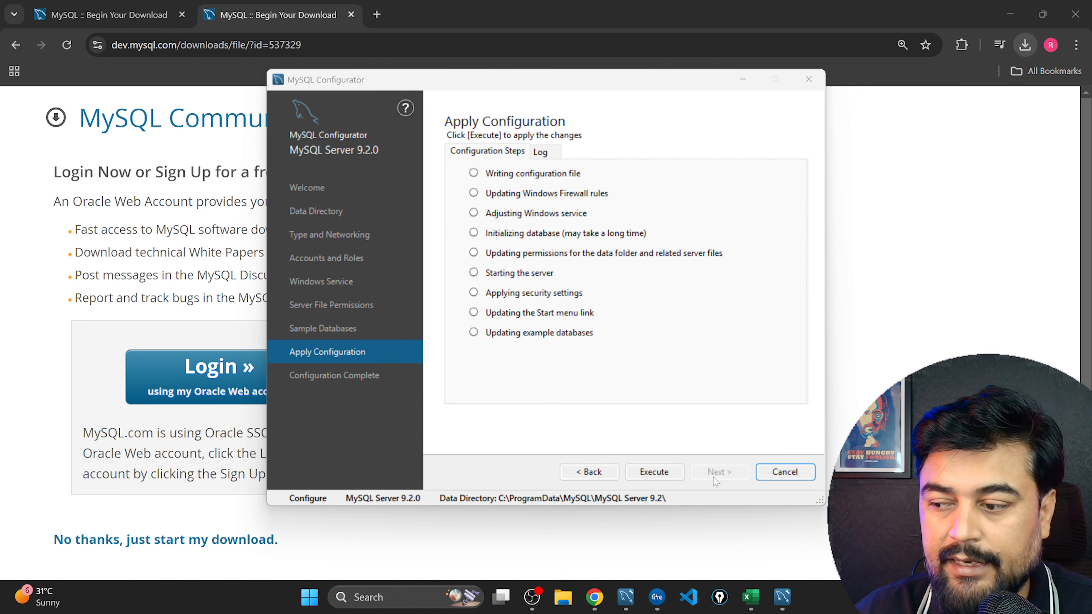
Execute the MySQL Server 9.2.0 configuration and finish the configurator once all configuration steps are complete.
click(660, 471)
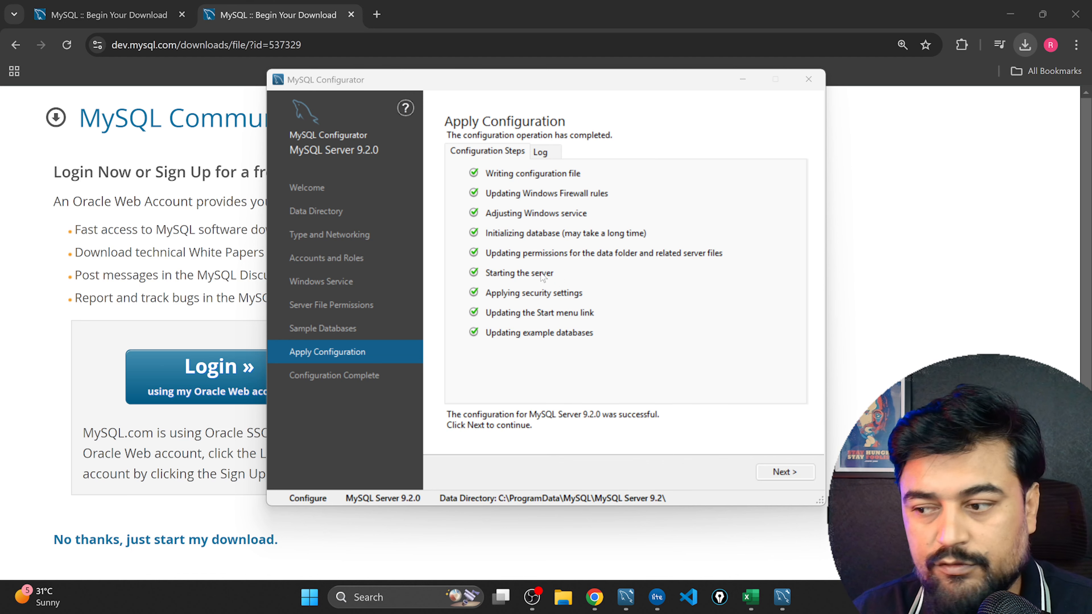
click(783, 472)
click(784, 472)
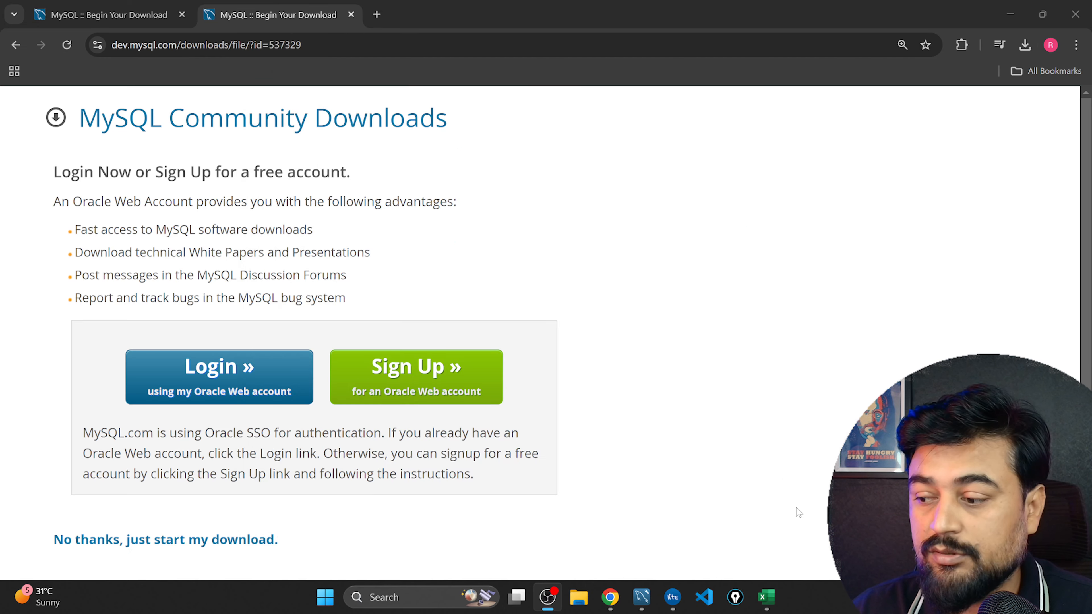
Switch to MySQL Workbench and create a connection named with the user's first name, keeping host 127.0.0.1, port 3306 and username root.
click(645, 600)
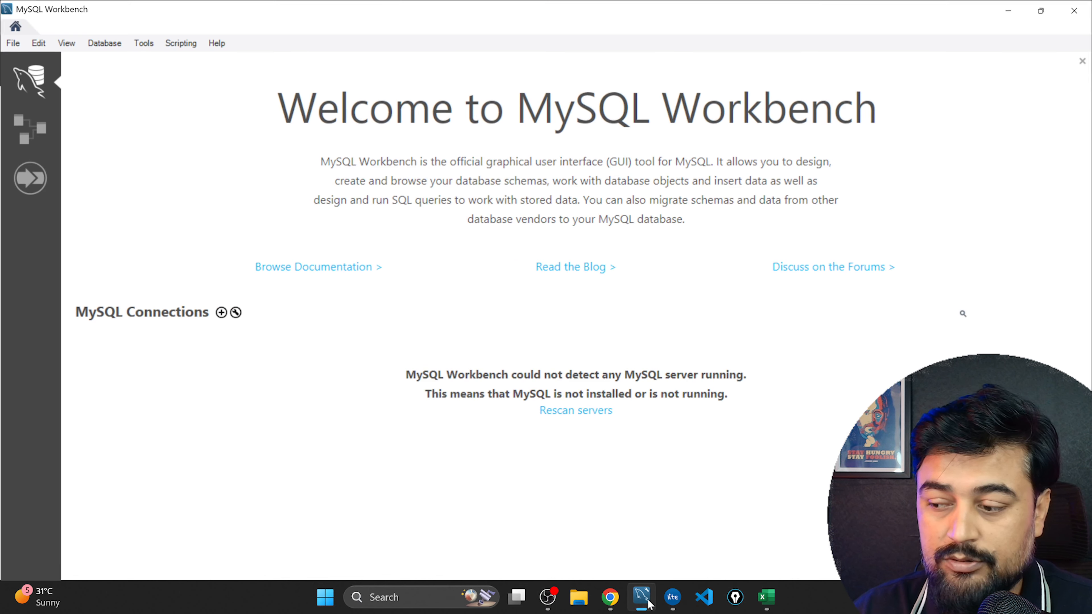
click(221, 312)
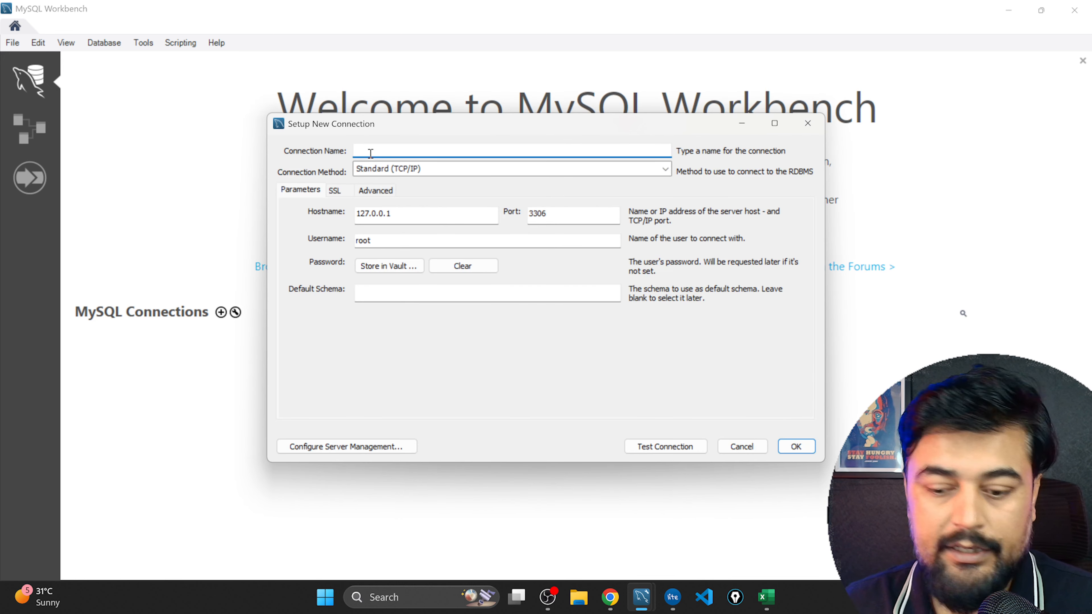
text(rajat)
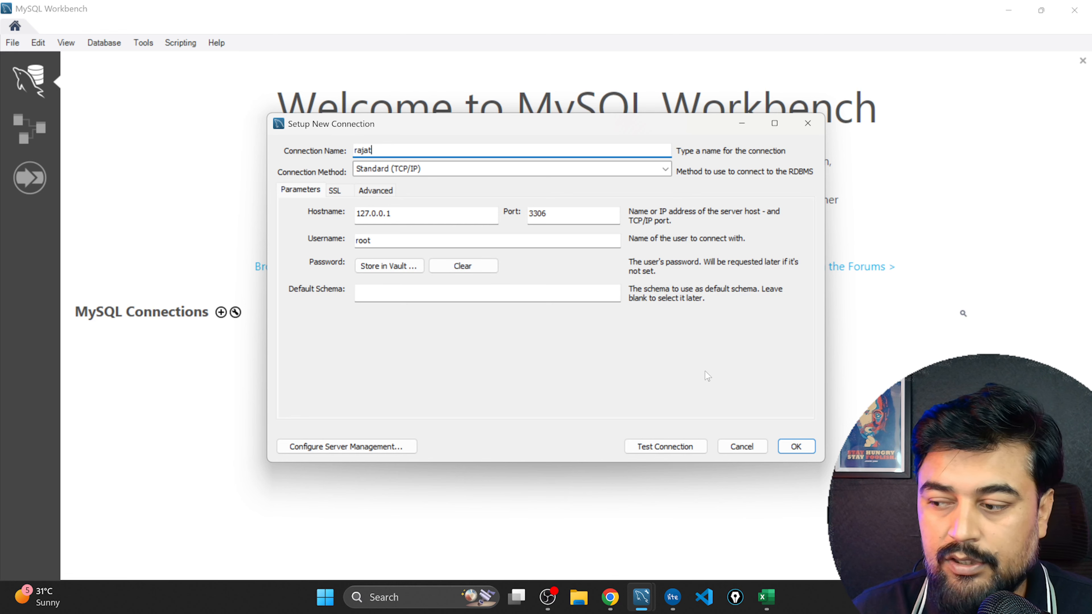
click(796, 447)
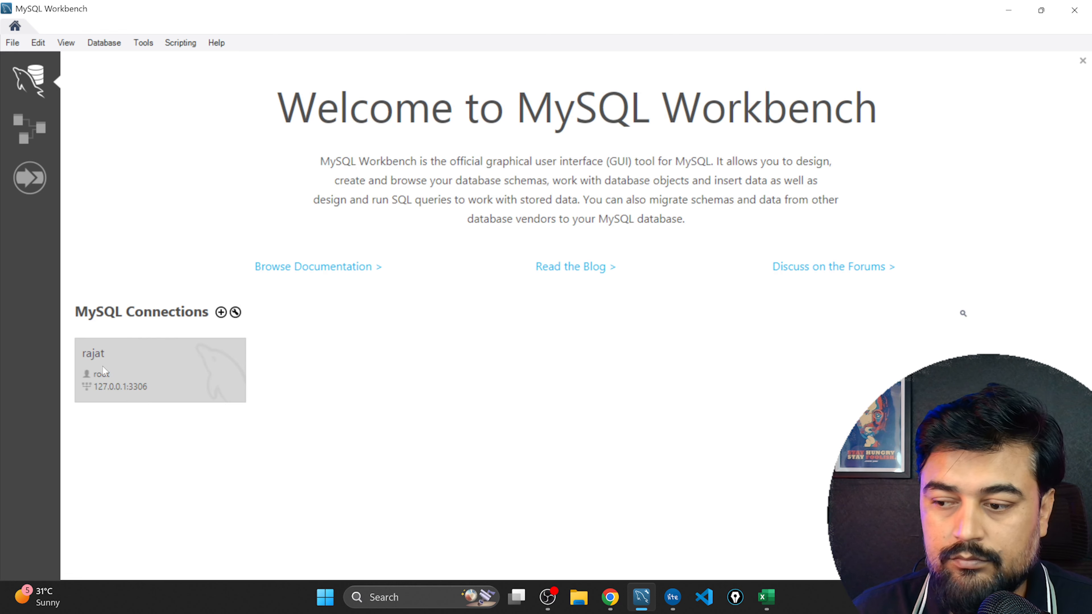
Open the new connection by entering the root account password, and place the cursor in the Query 1 editor.
click(122, 355)
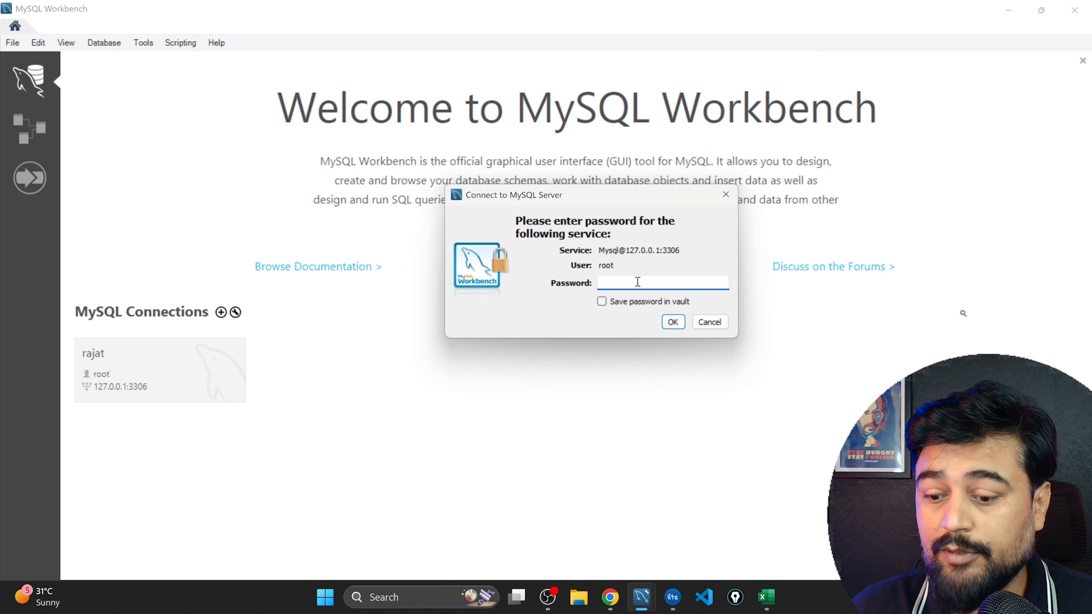
text(**)
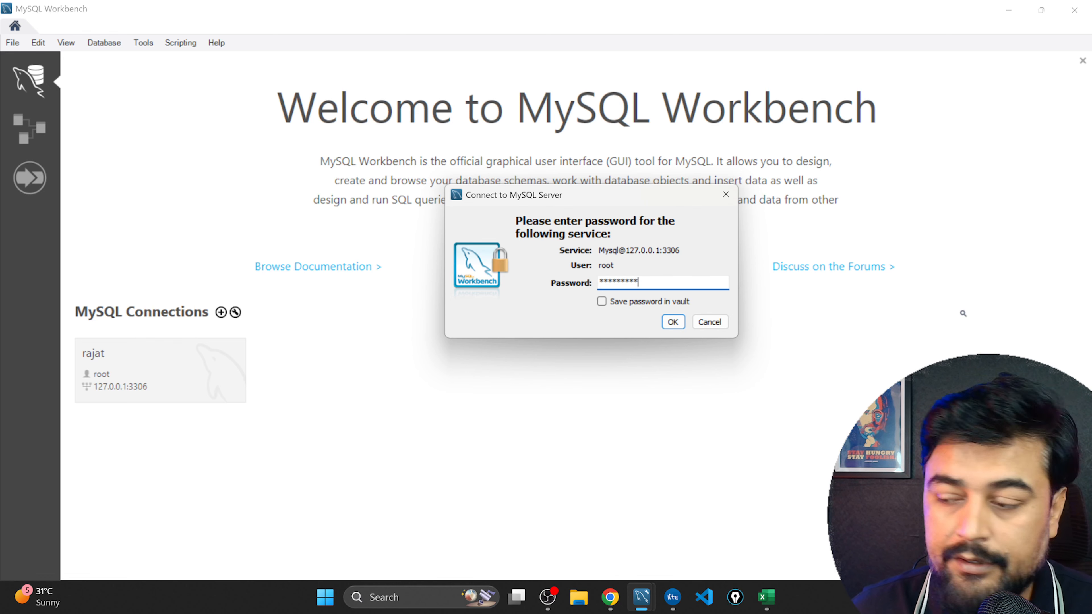
key(Return)
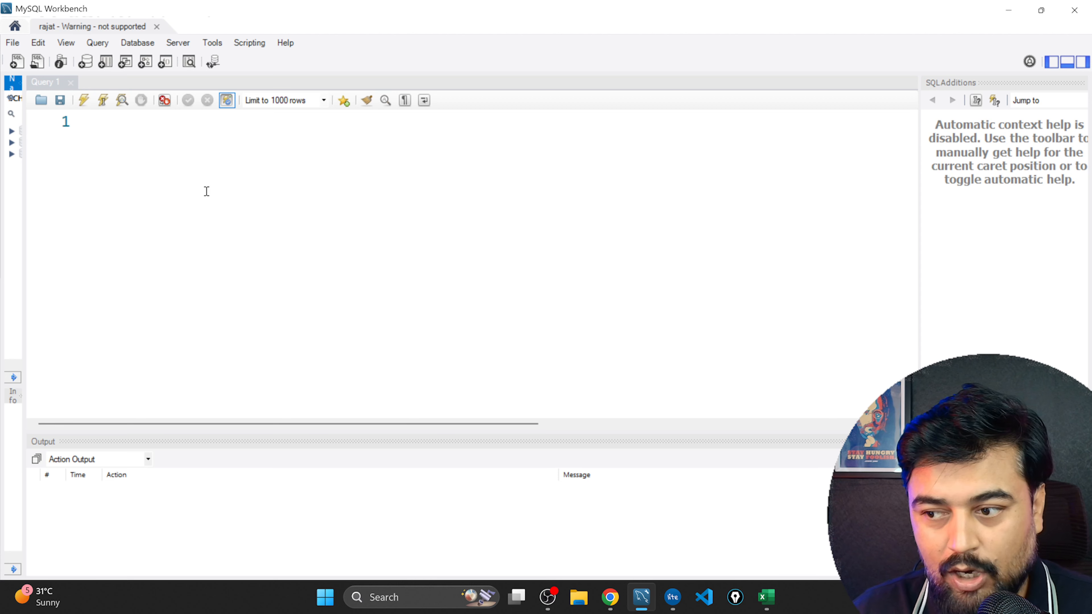
click(137, 130)
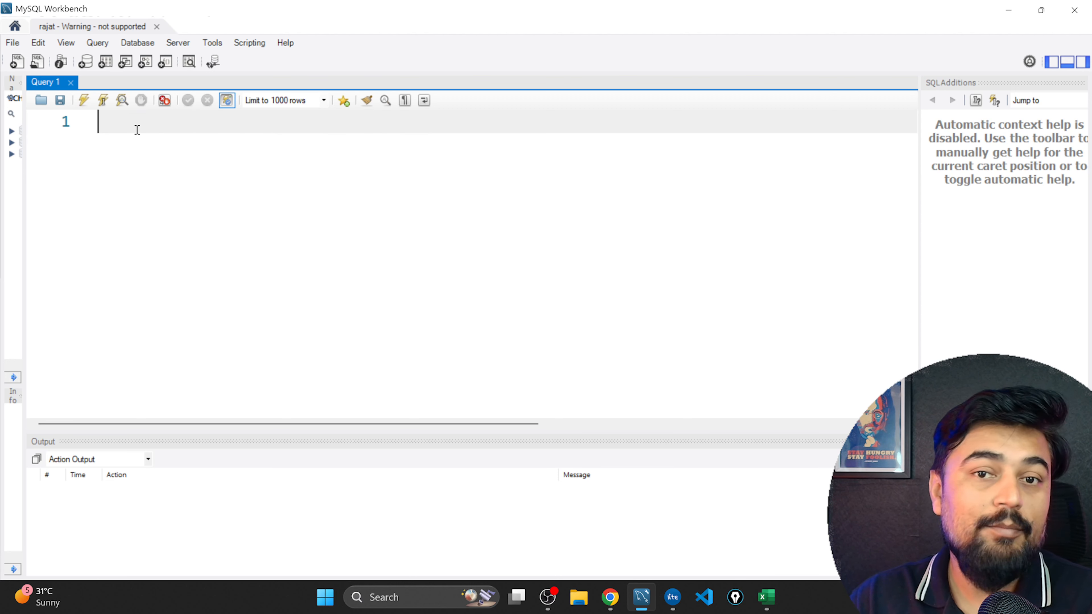